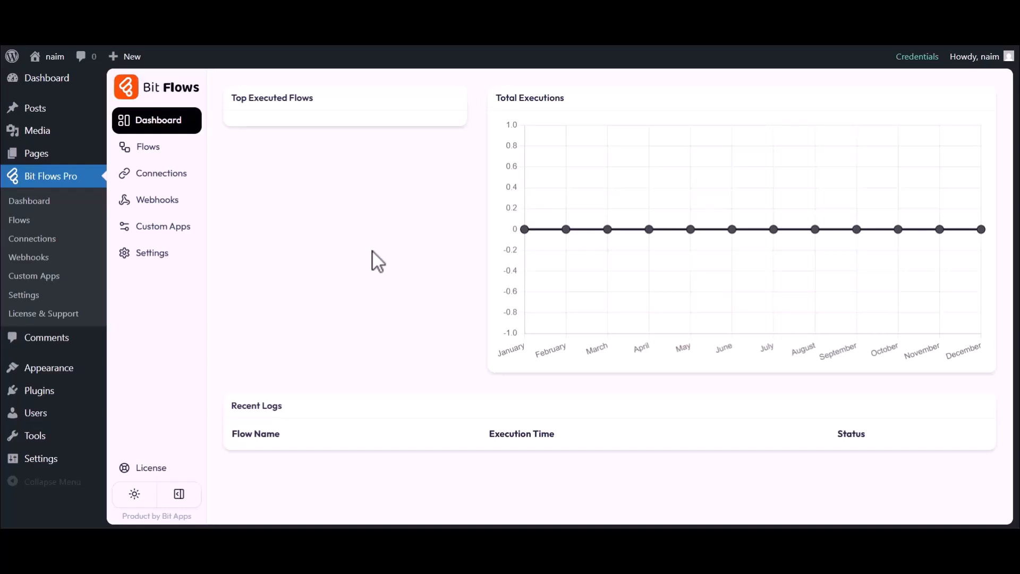
- Create a new flow titled 'SureForms to Google Sheet' from the Flows list
left_click(141, 147)
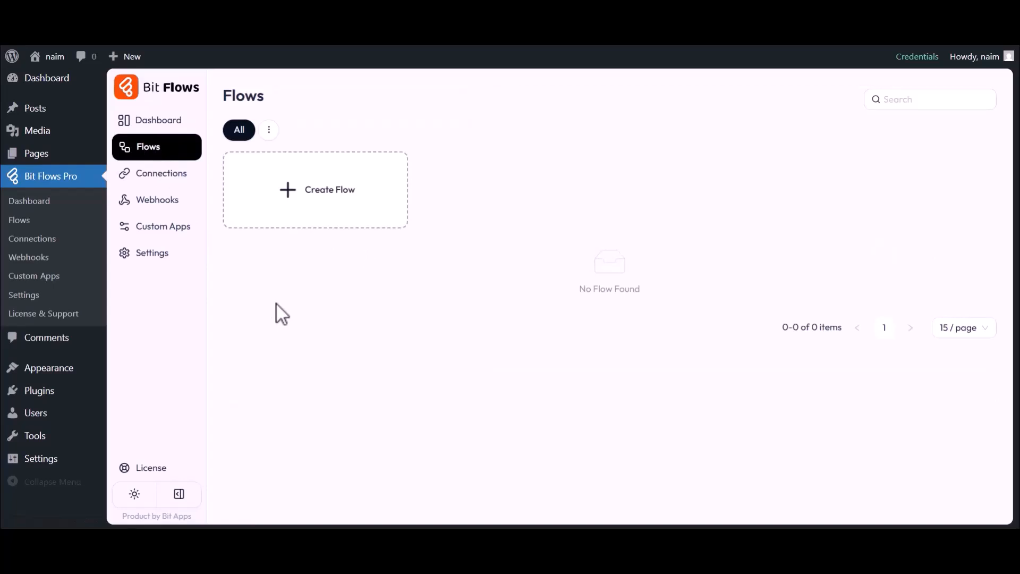
left_click(324, 201)
left_click_drag(332, 177, 421, 180)
type("SureForms to Google Sheet")
left_click(644, 446)
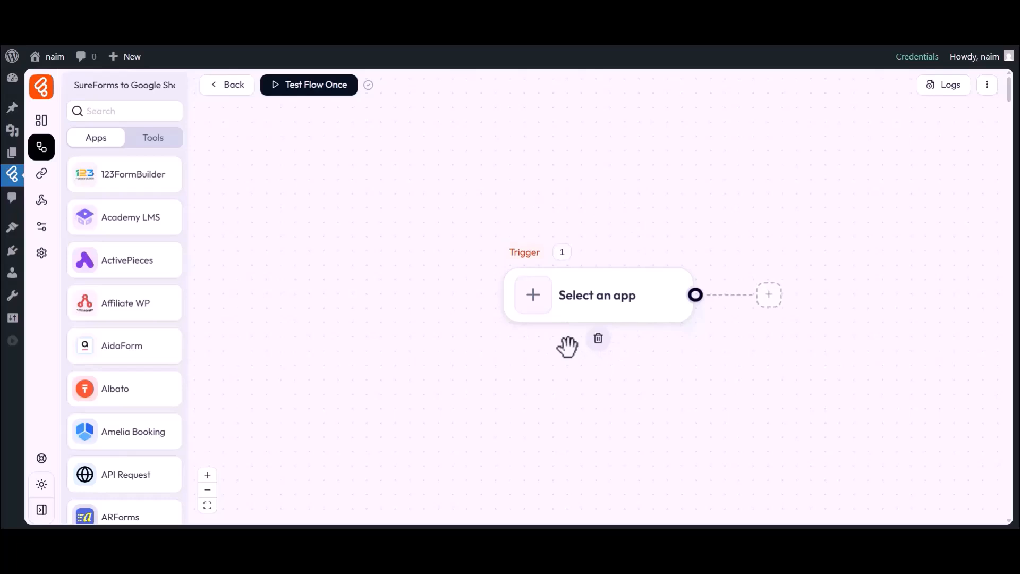
left_click_drag(567, 348, 452, 344)
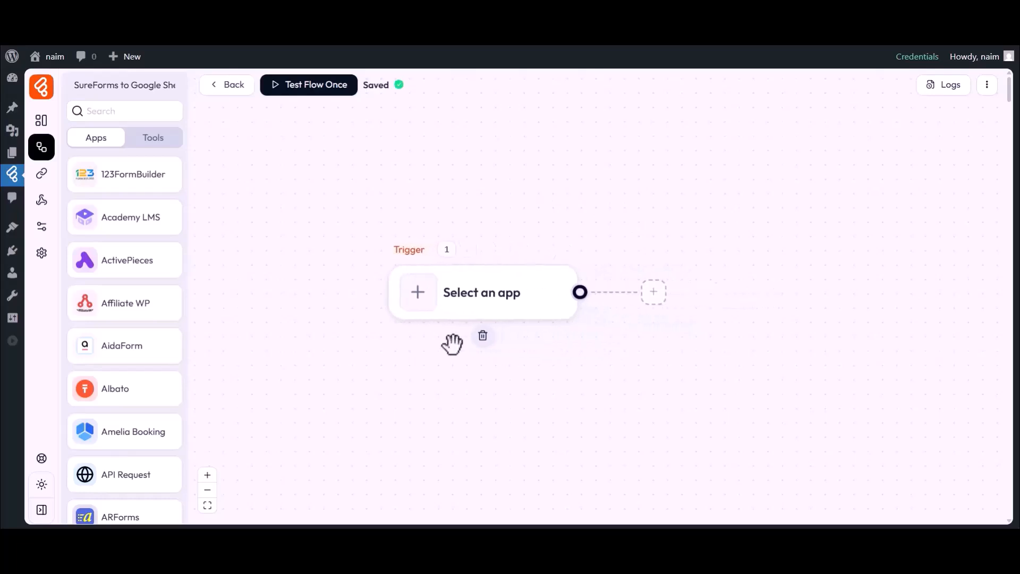
- Set the trigger to SureForms Form Submission on Simple Contact Form and listen for a response
left_click(421, 303)
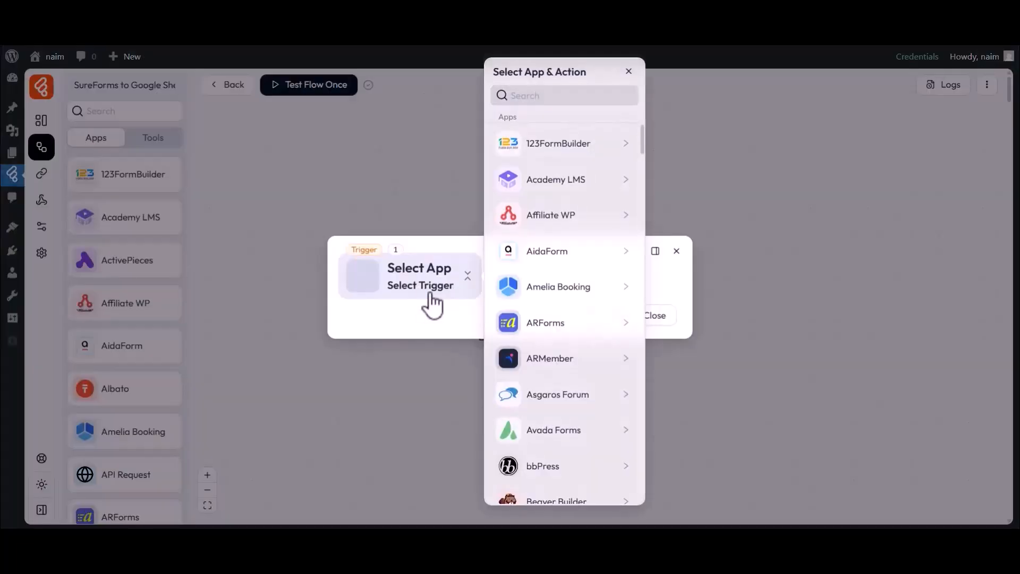
left_click(563, 98)
type("SureForms")
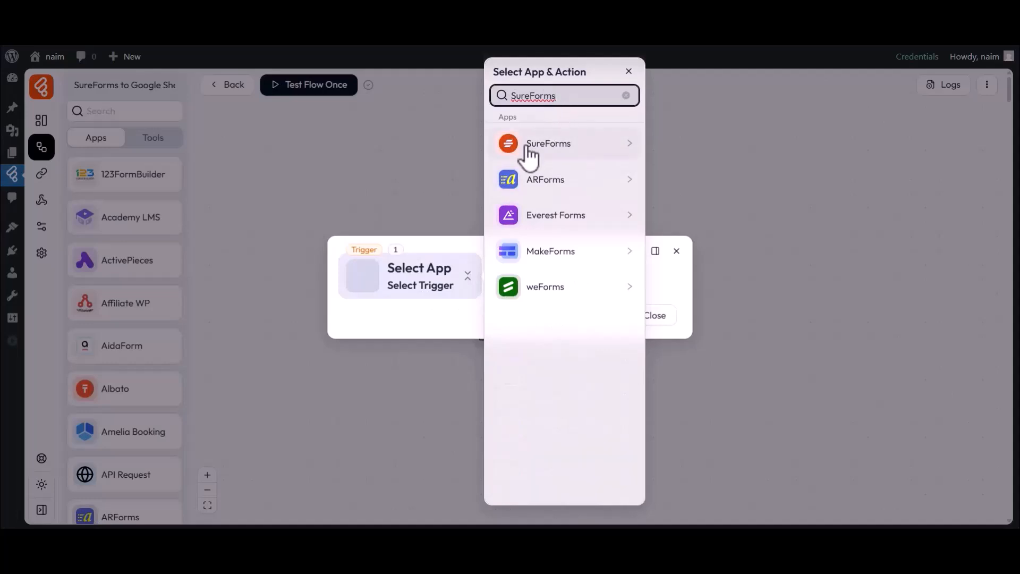
left_click(548, 151)
left_click(690, 142)
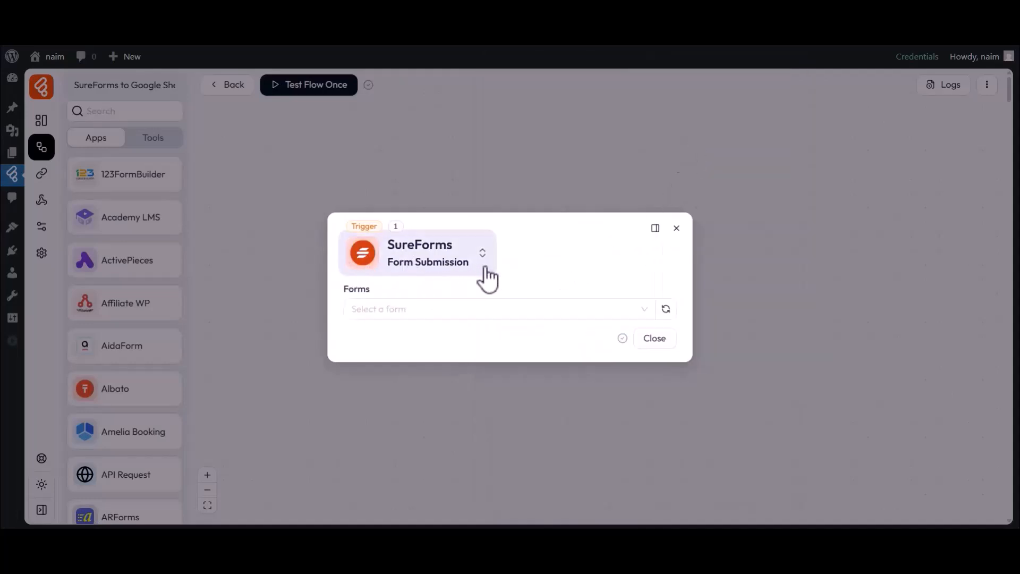
left_click(376, 308)
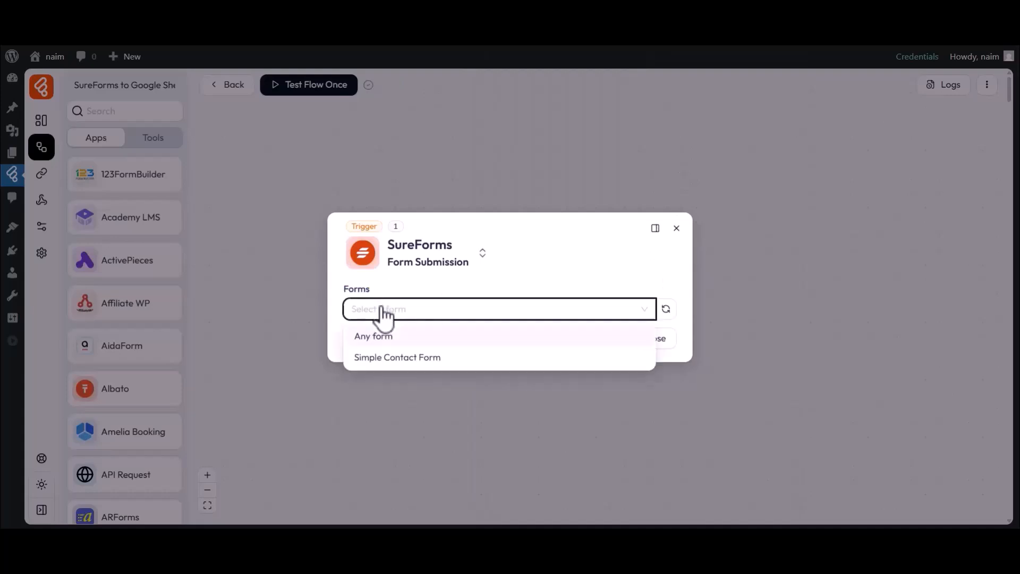
left_click(373, 354)
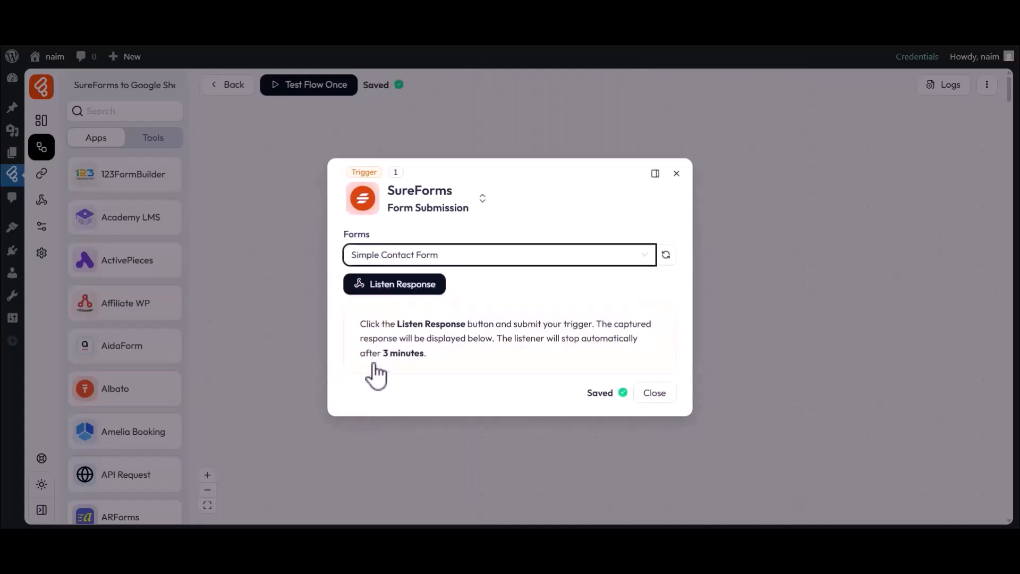
left_click(397, 290)
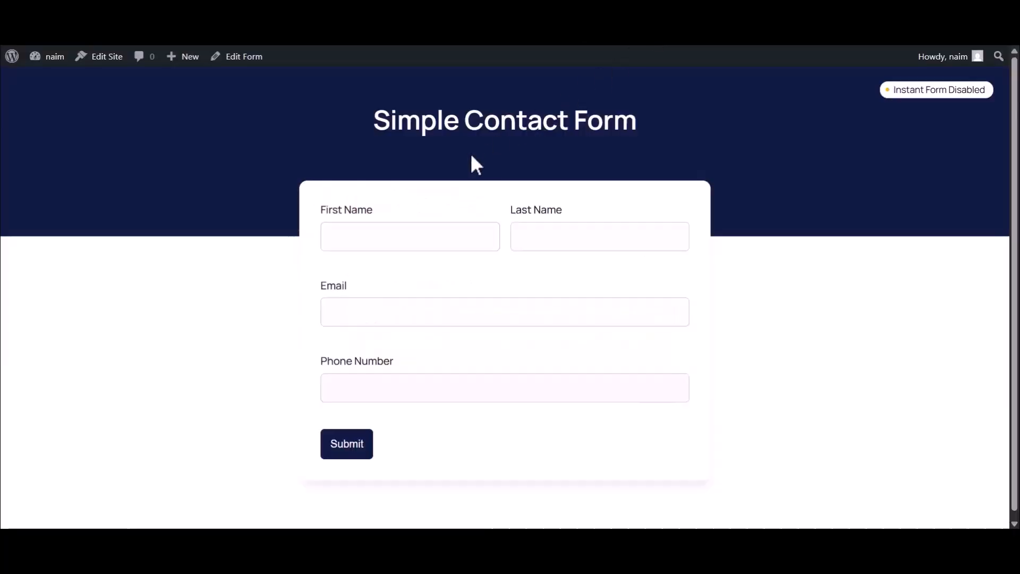
- Submit the Simple Contact Form with a test first name, last name, email and phone number
left_click(365, 238)
type("Bit")
left_click(553, 249)
type("Apps")
left_click(378, 315)
left_click(390, 394)
type("444555666")
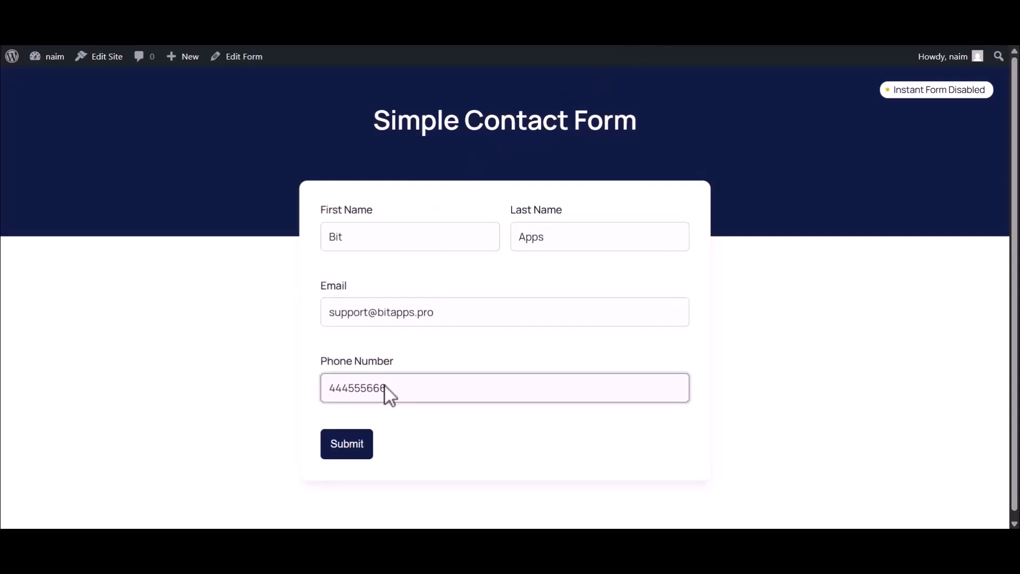
left_click(338, 444)
left_click_drag(461, 310, 562, 316)
left_click(566, 317)
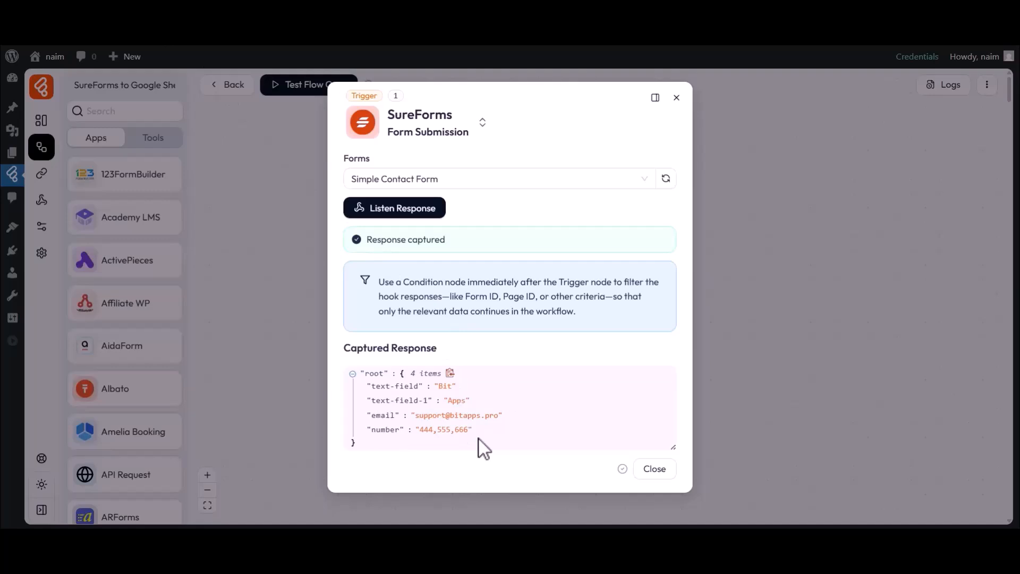
- Close the trigger settings after reviewing the captured SureForms response
left_click(644, 468)
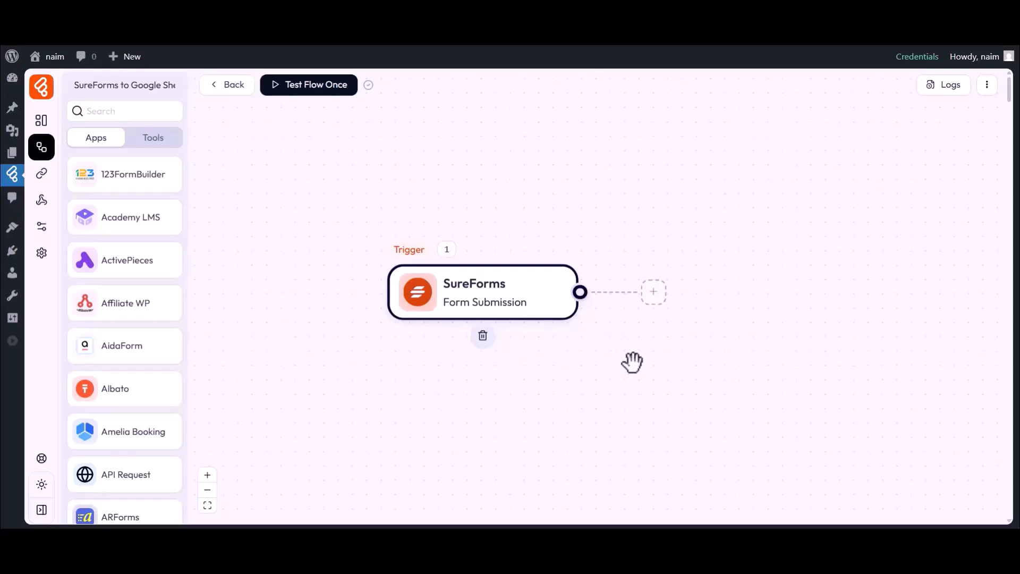
- Add a Google Sheet 'Add Row' action after the SureForms trigger and view its connection options
left_click(654, 292)
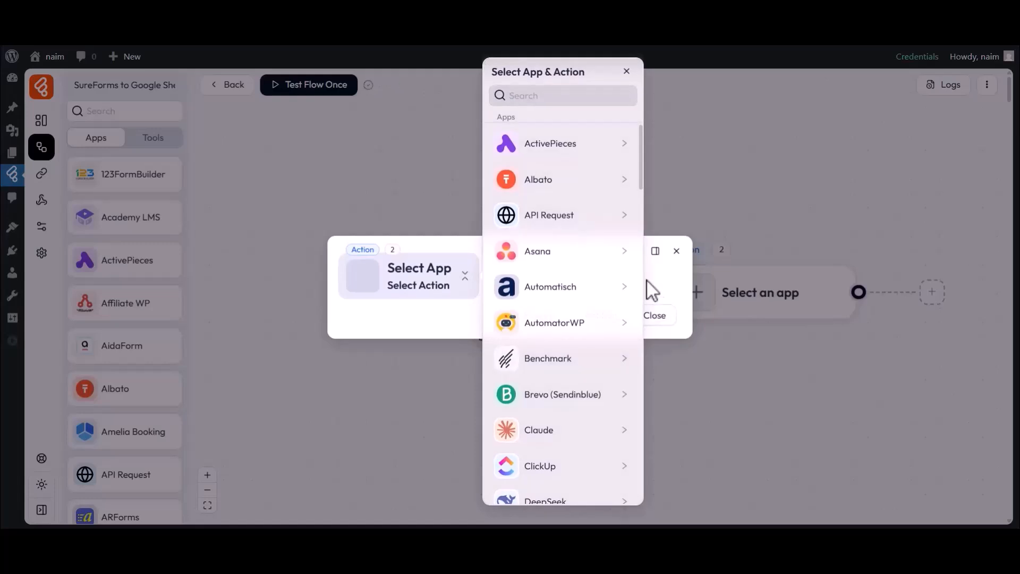
left_click(529, 96)
type("Goole Sheet")
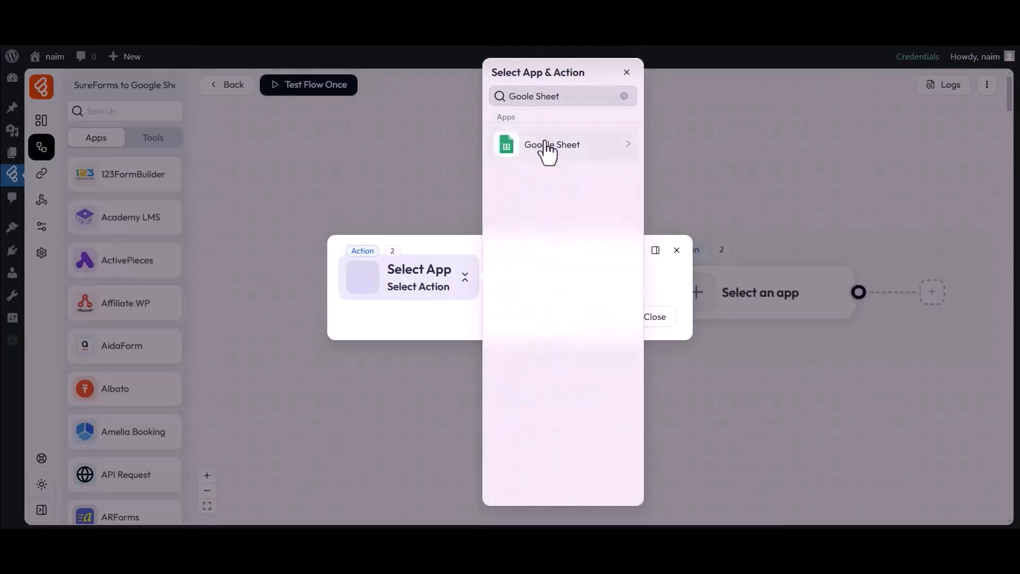
left_click(539, 146)
left_click(671, 149)
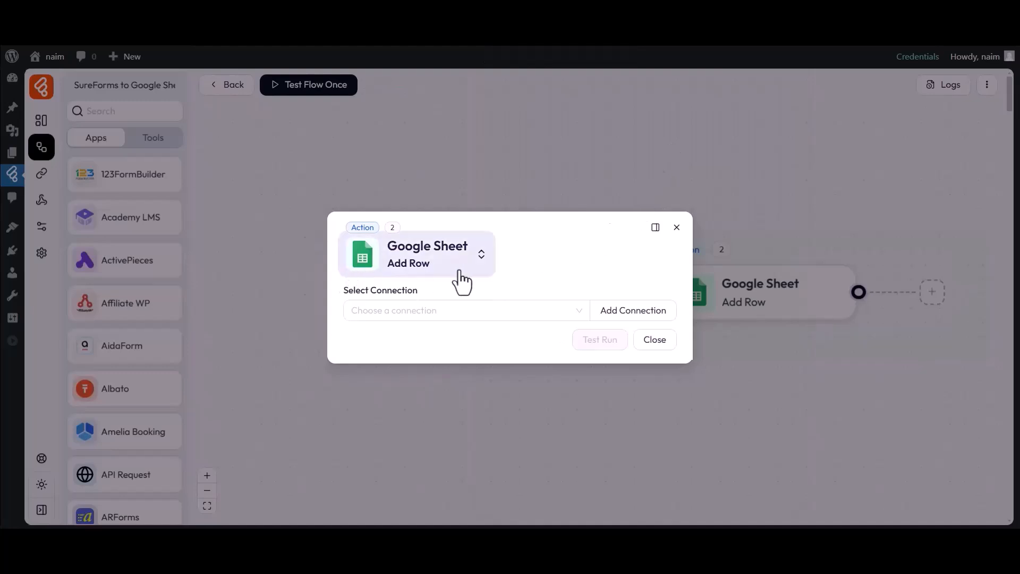
left_click_drag(345, 291, 421, 290)
left_click(422, 312)
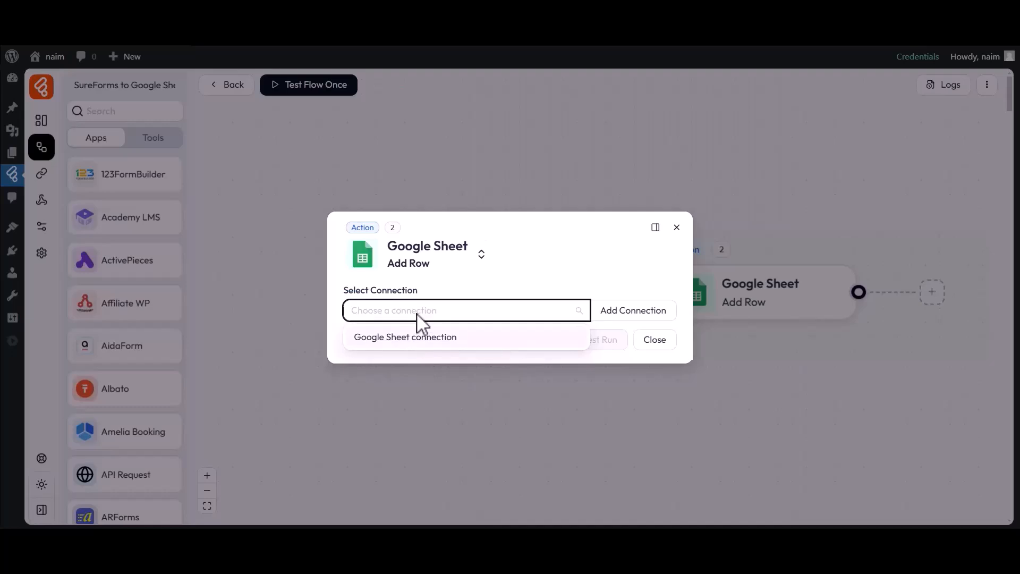
- Start a new connection named 'Google Sheet connection 1', moving on to the Client Id and Client Secret fields
left_click(629, 317)
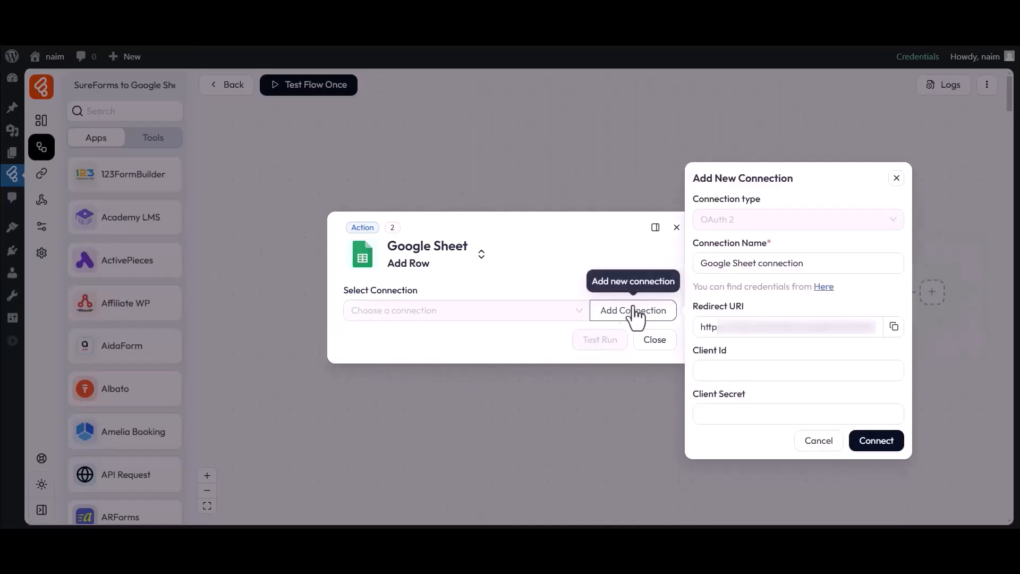
left_click_drag(703, 266, 809, 271)
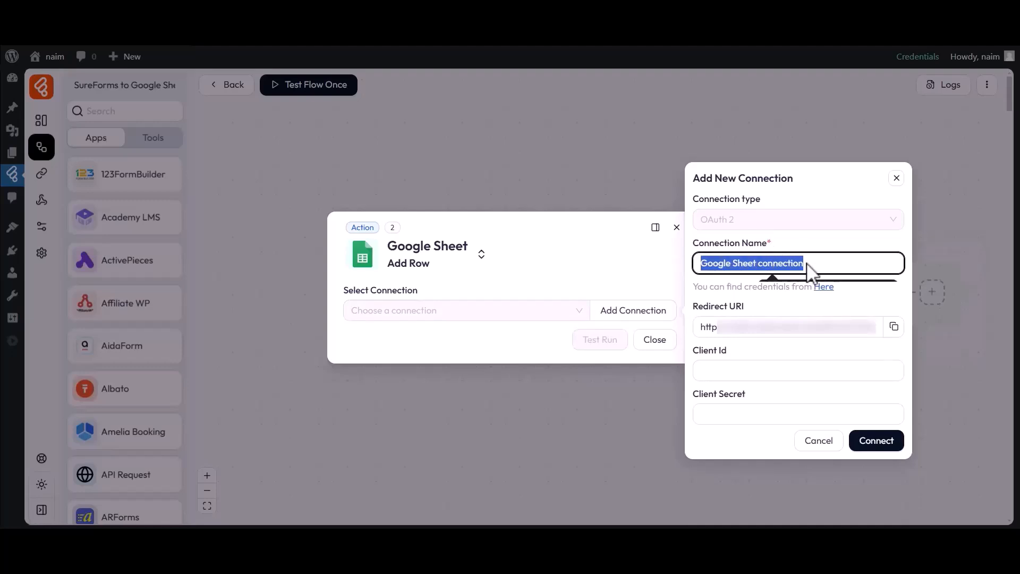
left_click(807, 264)
type("1")
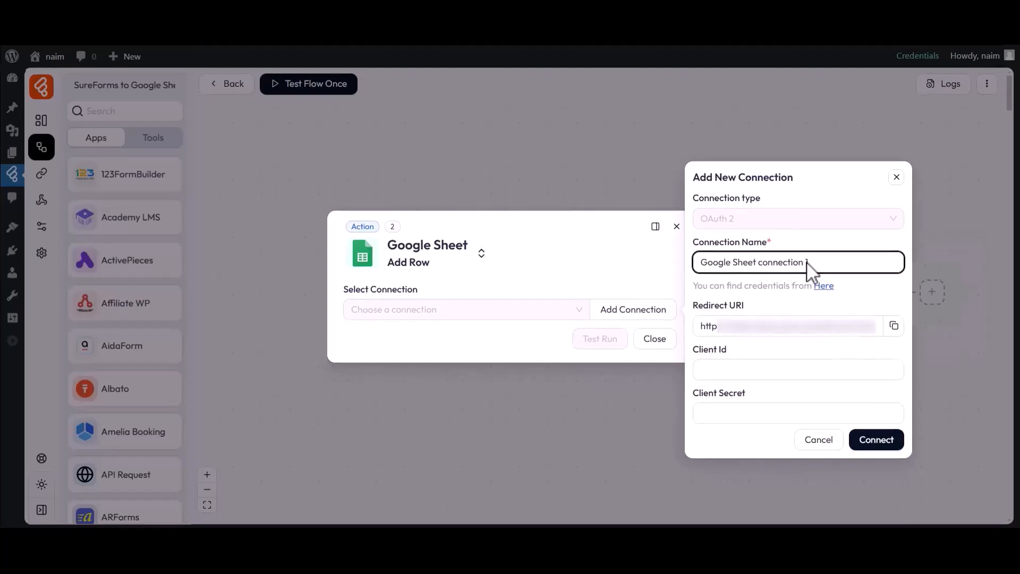
left_click(706, 354)
left_click_drag(693, 393, 702, 395)
left_click(751, 398)
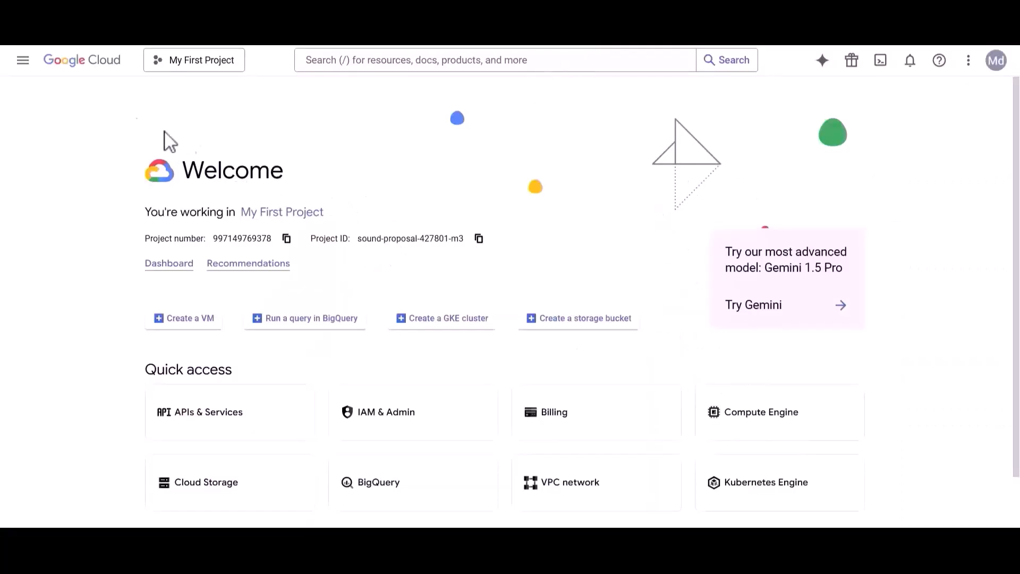
- Enable the Google Drive API from APIs & Services in Google Cloud Console
left_click(23, 62)
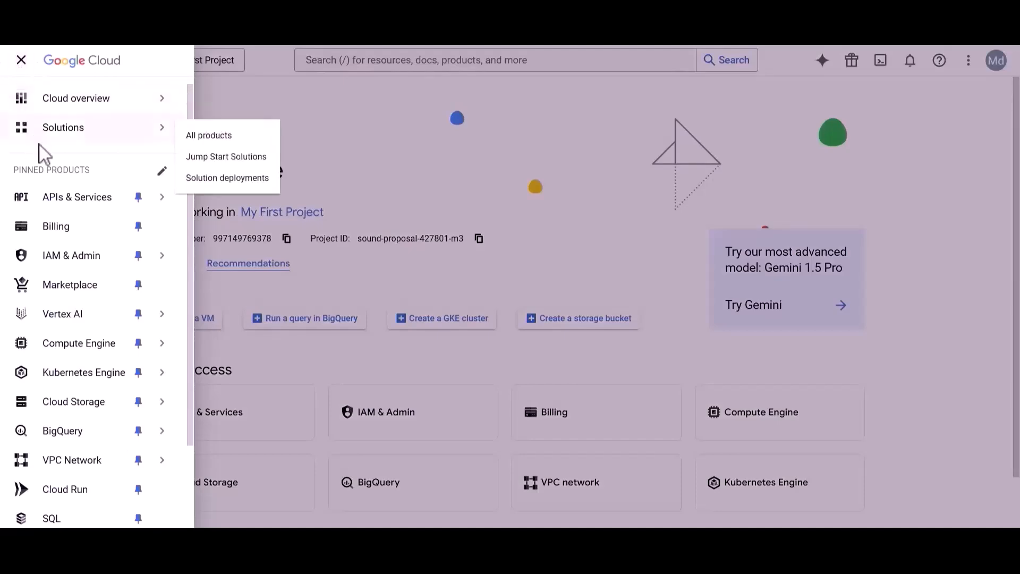
left_click(82, 200)
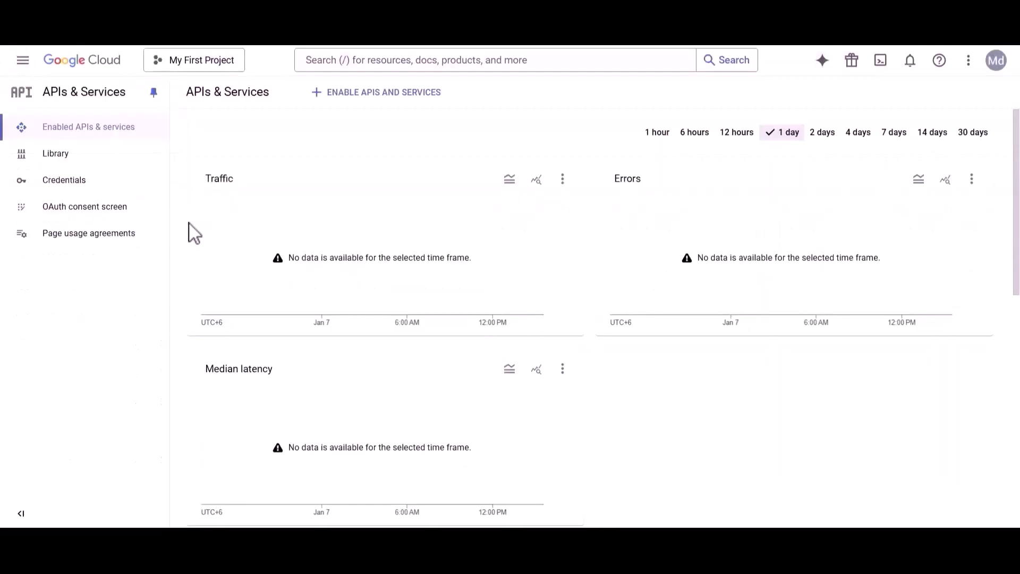
left_click(359, 63)
type("Google Drive API")
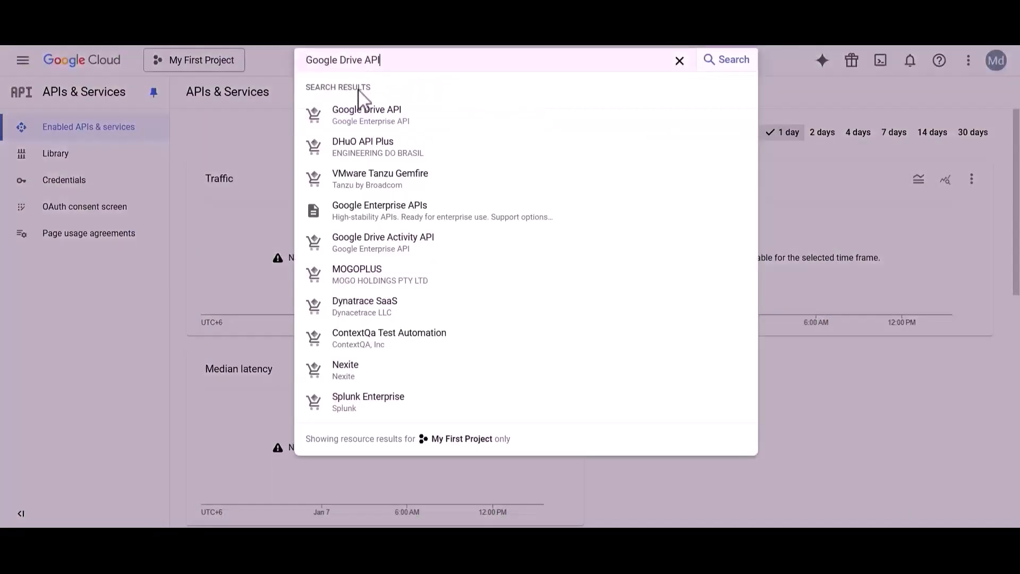
left_click(356, 112)
left_click_drag(127, 137, 240, 148)
left_click(247, 149)
left_click(151, 229)
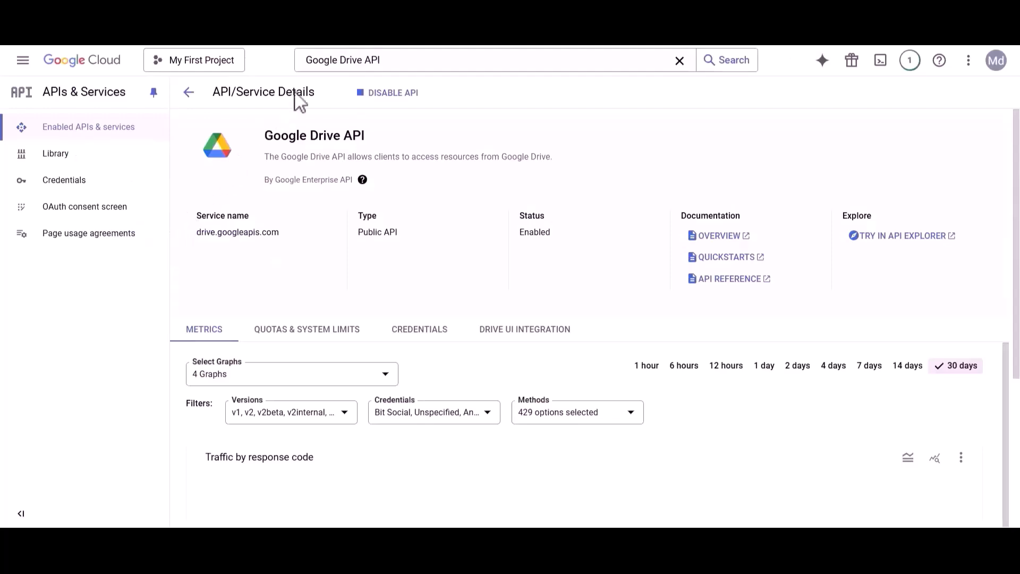
- Enable the Google Sheets API and go to the OAuth consent screen
double_click(353, 60)
type("sheets")
left_click(361, 113)
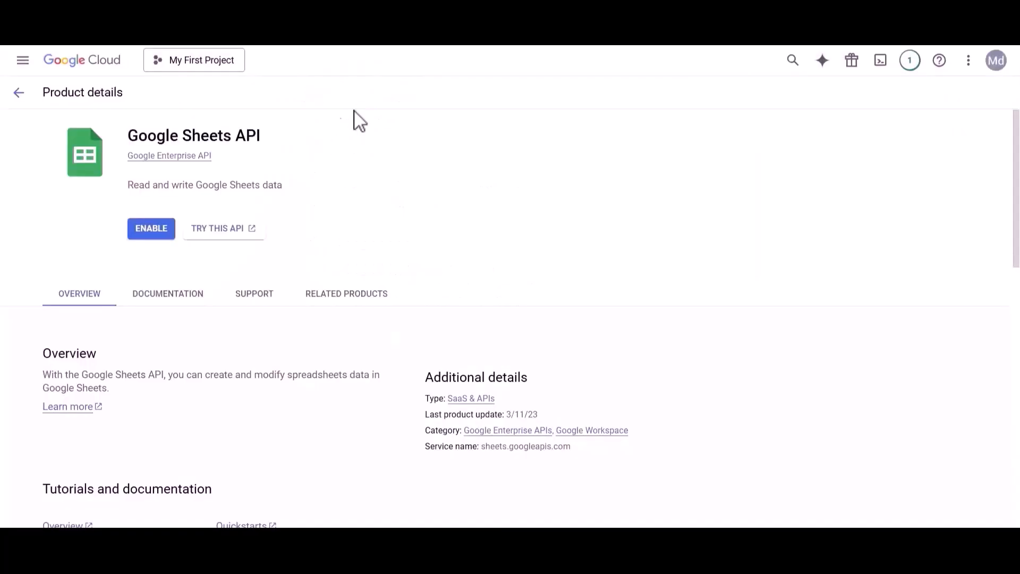
left_click(151, 229)
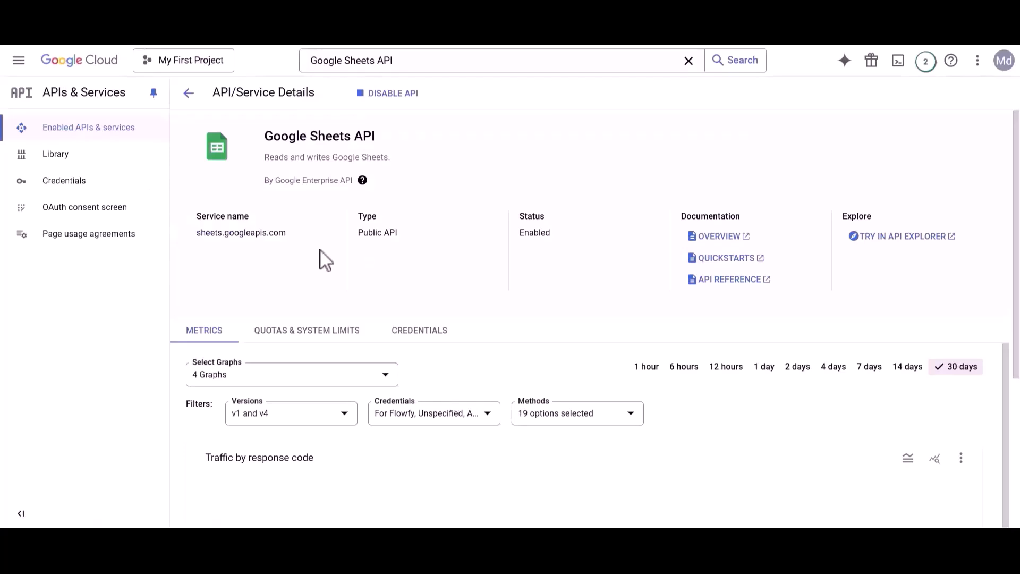
left_click(80, 207)
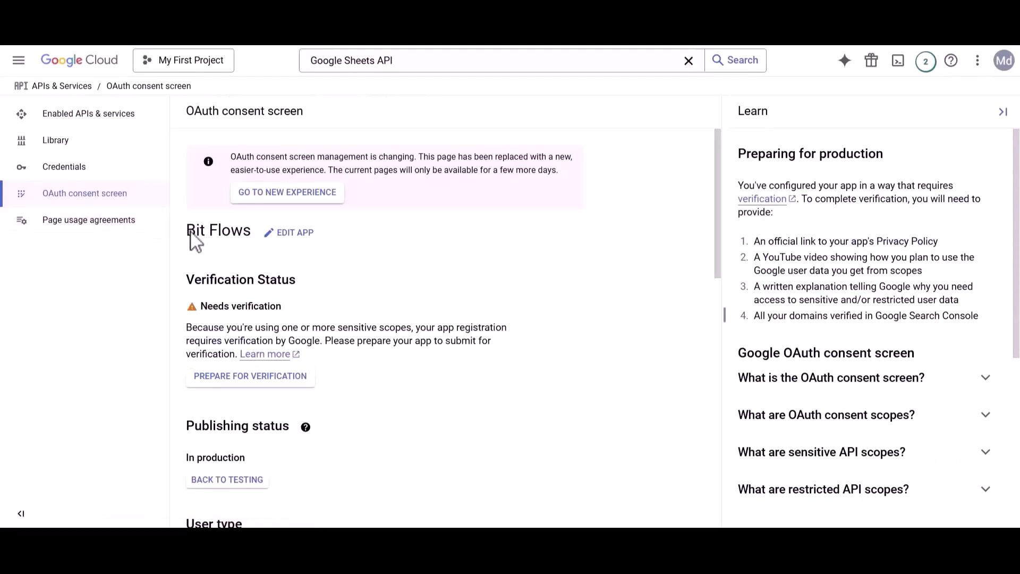
- Edit the Bit Flows app registration's support and developer contact emails, then save and continue
left_click(289, 234)
left_click_drag(188, 297, 284, 300)
left_click(285, 308)
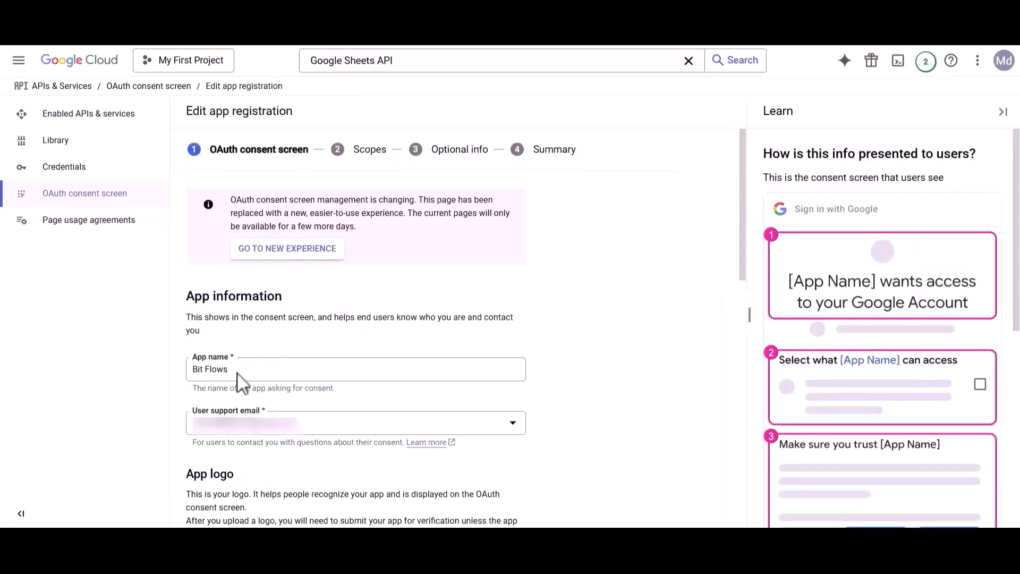
left_click(243, 428)
left_click(243, 439)
scroll(244, 438, "down", 8)
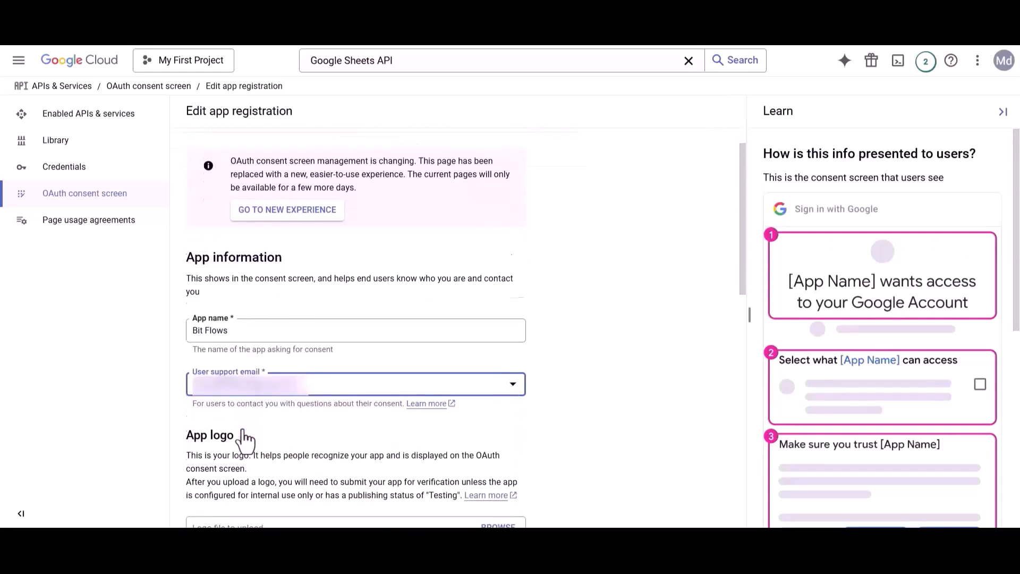
scroll(243, 430, "down", 5)
left_click_drag(187, 423, 367, 430)
left_click(360, 430)
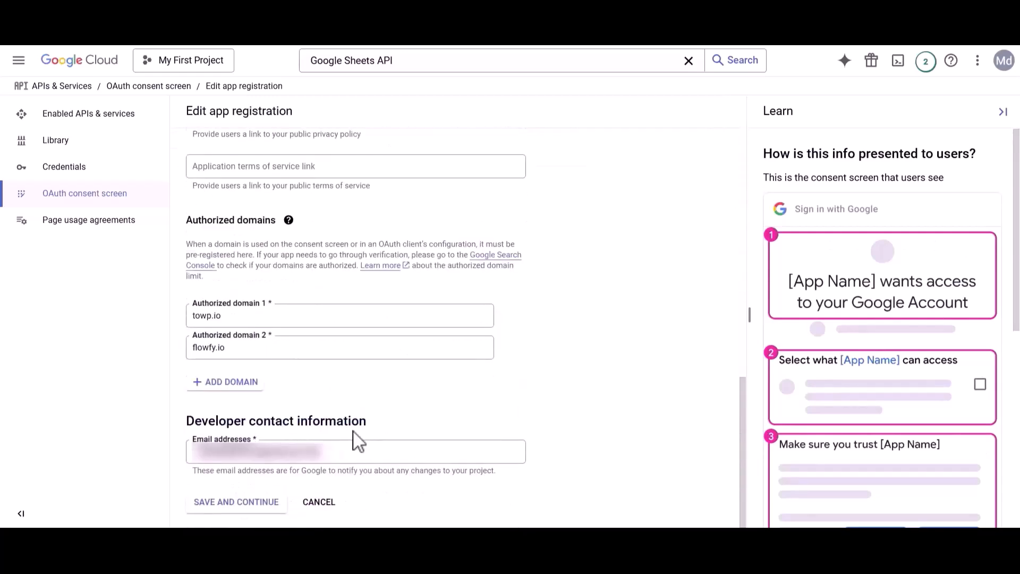
left_click(242, 451)
left_click(240, 505)
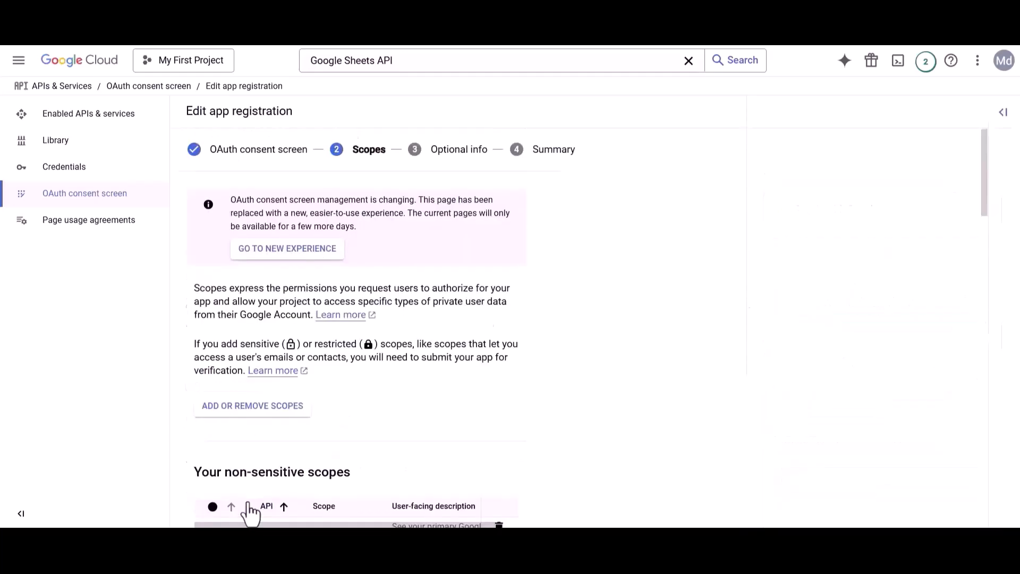
- Open the scope picker and tick the auth/drive scope copied from the Bit Flows docs
left_click(247, 410)
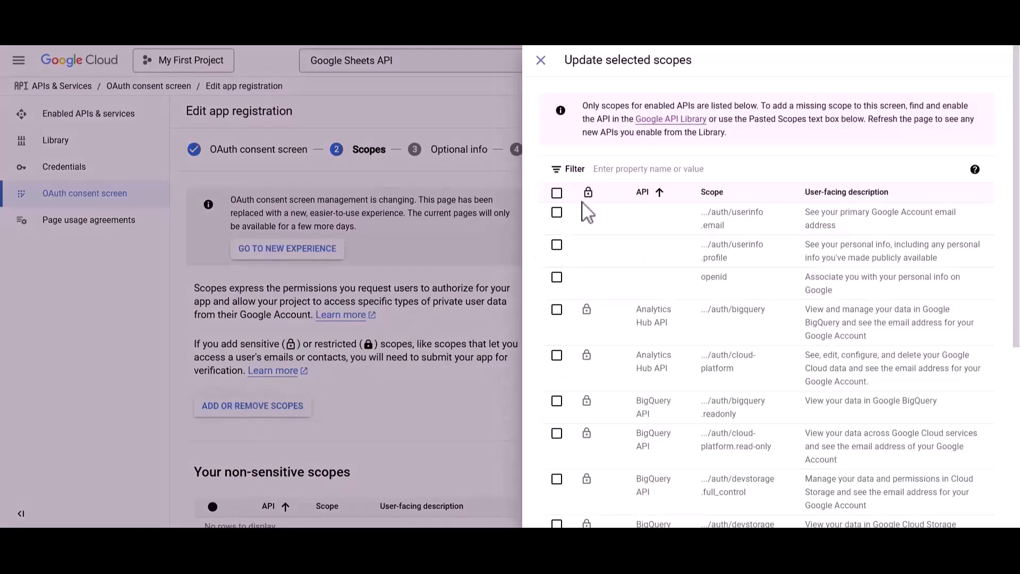
left_click(637, 171)
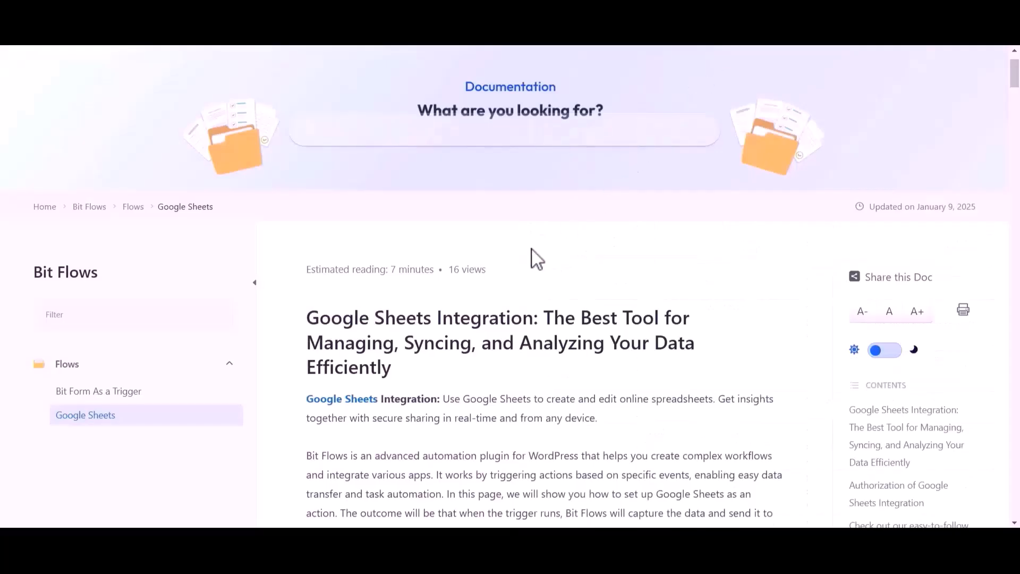
scroll(532, 258, "down", 3)
scroll(534, 258, "down", 15)
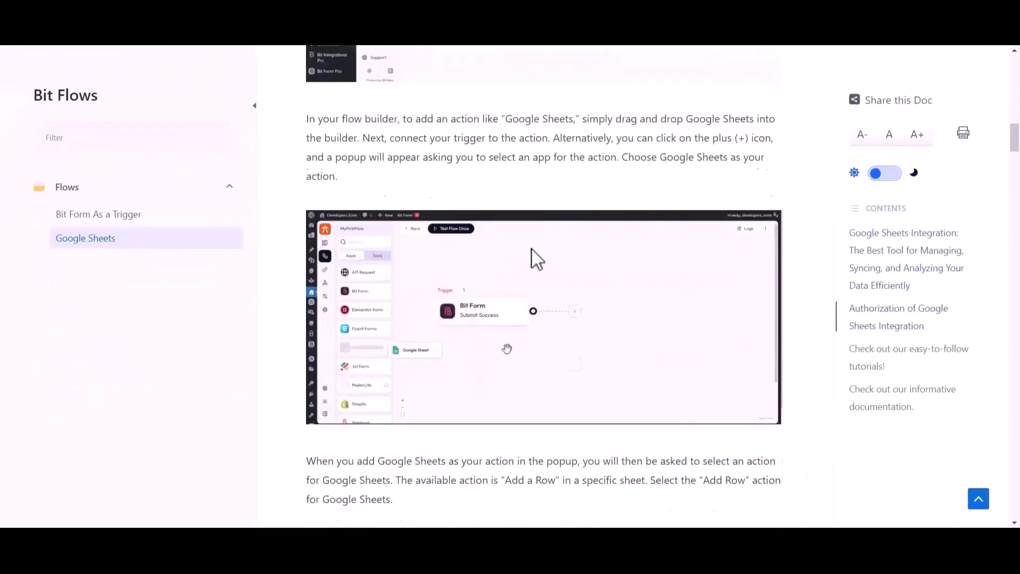
scroll(534, 259, "down", 15)
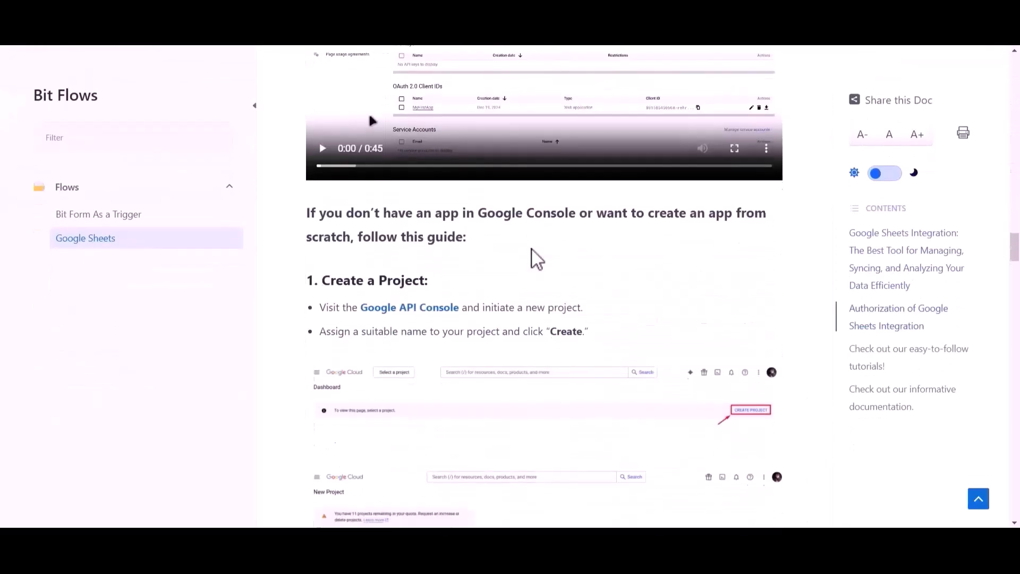
scroll(534, 258, "down", 3)
left_click_drag(333, 290, 522, 295)
key("ctrl+c")
left_click(707, 45)
left_click(637, 168)
key("ctrl+v")
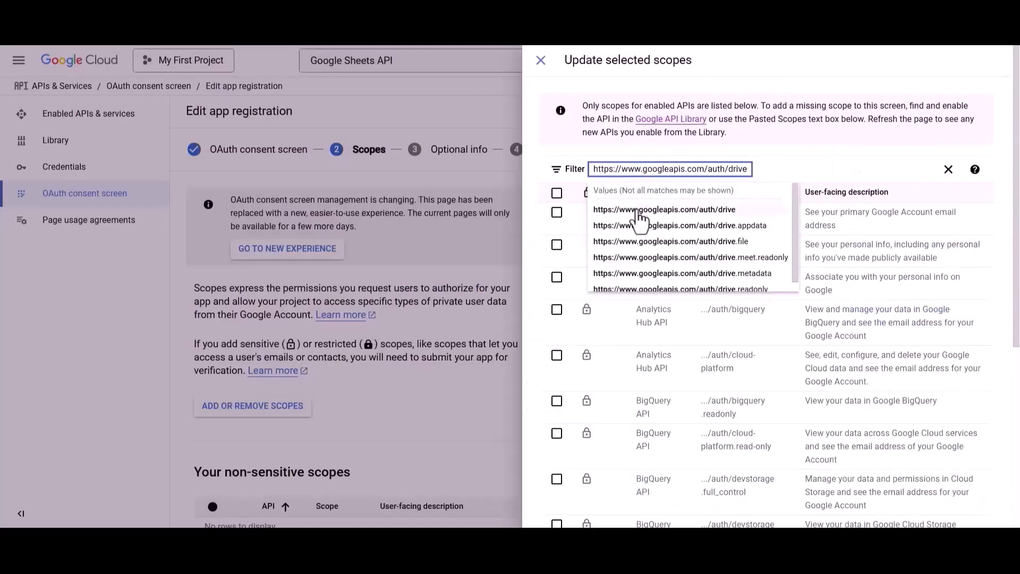
left_click(636, 210)
left_click(556, 212)
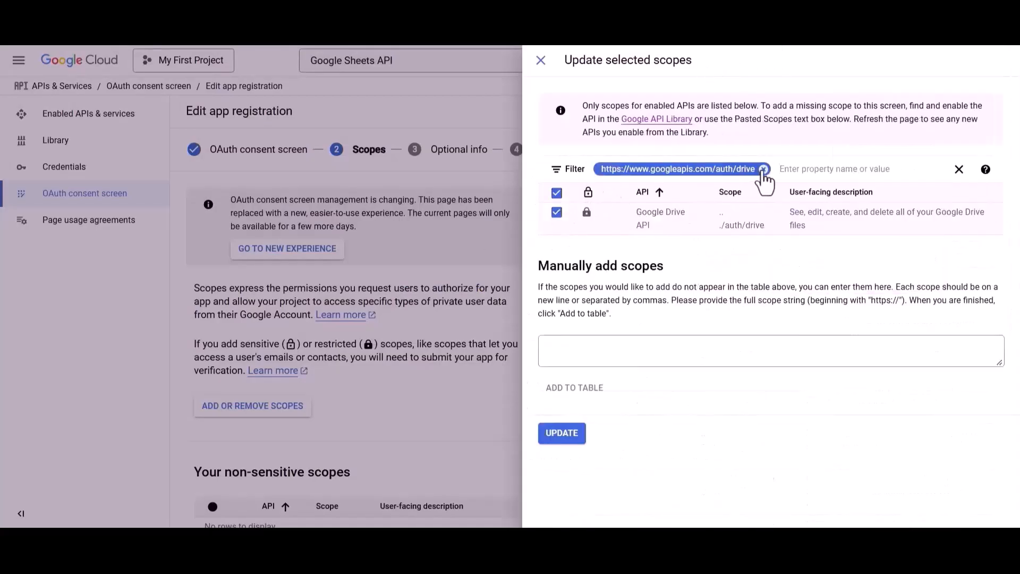
left_click(763, 169)
- Tick the auth/drive.file scope the same way, copying it from the docs
left_click(657, 46)
left_click_drag(334, 313, 539, 322)
key("ctrl+c")
left_click(513, 46)
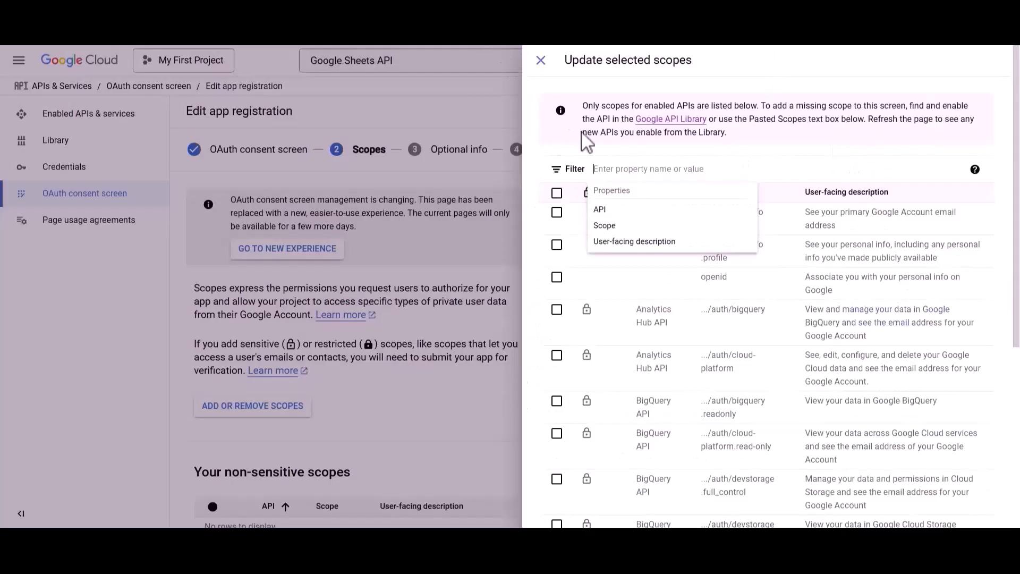
left_click(616, 173)
key("ctrl+v")
left_click(615, 208)
left_click(558, 213)
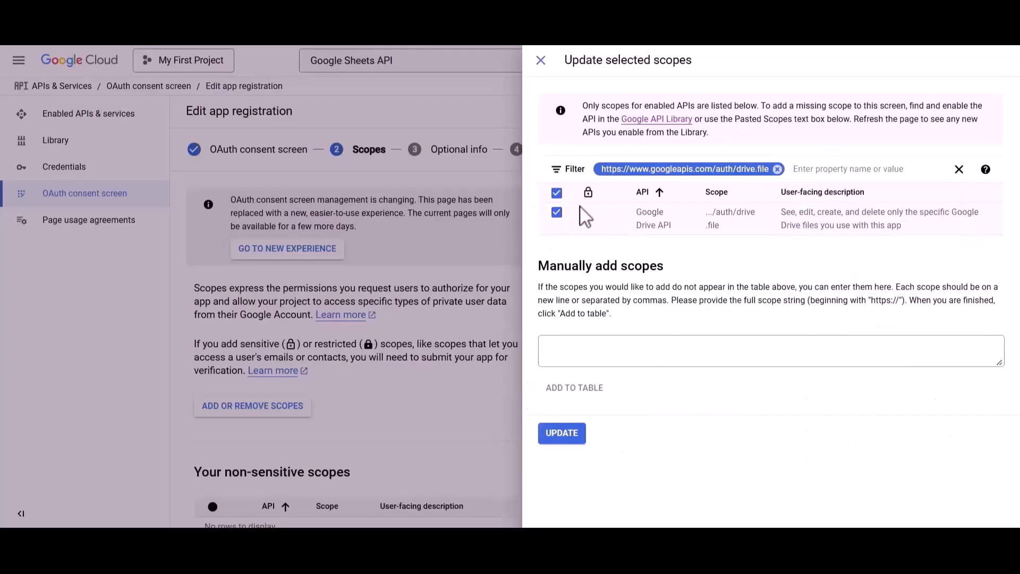
left_click(778, 169)
left_click(716, 48)
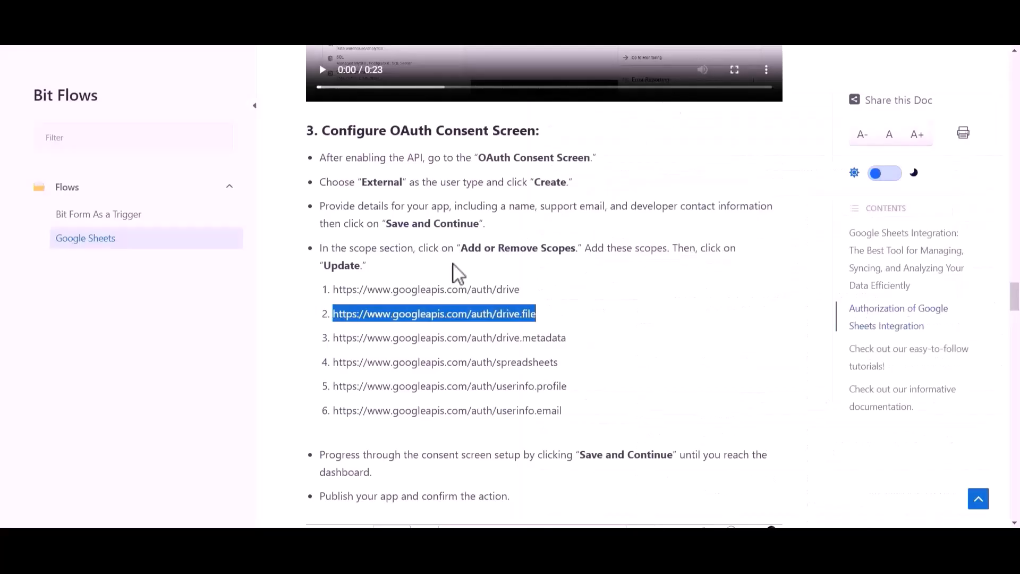
- Tick the drive.metadata and spreadsheets scopes by pasting each from the docs into the filter
left_click_drag(340, 346, 571, 349)
key("ctrl+c")
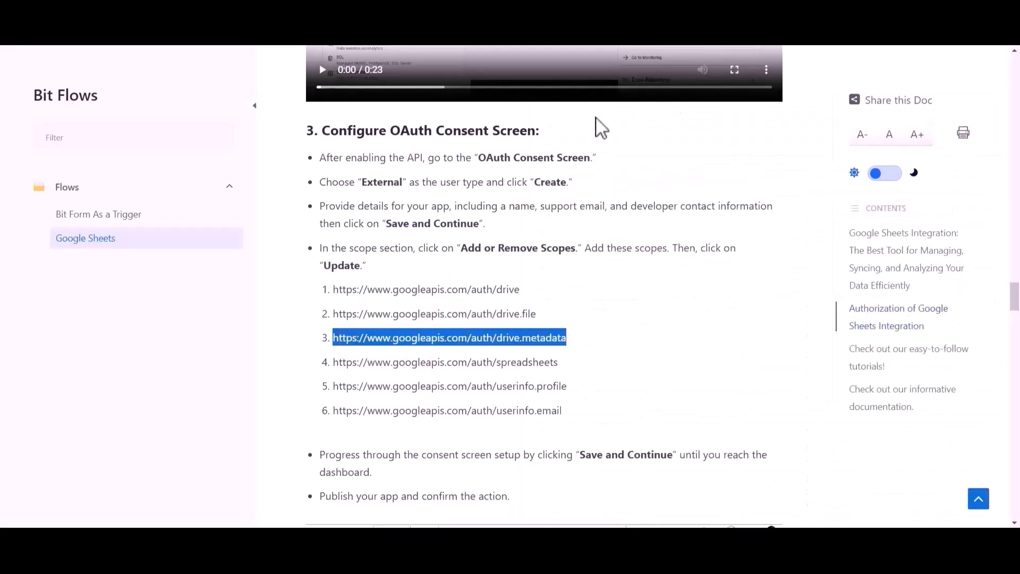
left_click(513, 46)
key("ctrl+v")
left_click(619, 211)
left_click(556, 212)
left_click(802, 170)
left_click(693, 44)
left_click_drag(333, 365, 559, 366)
key("ctrl+c")
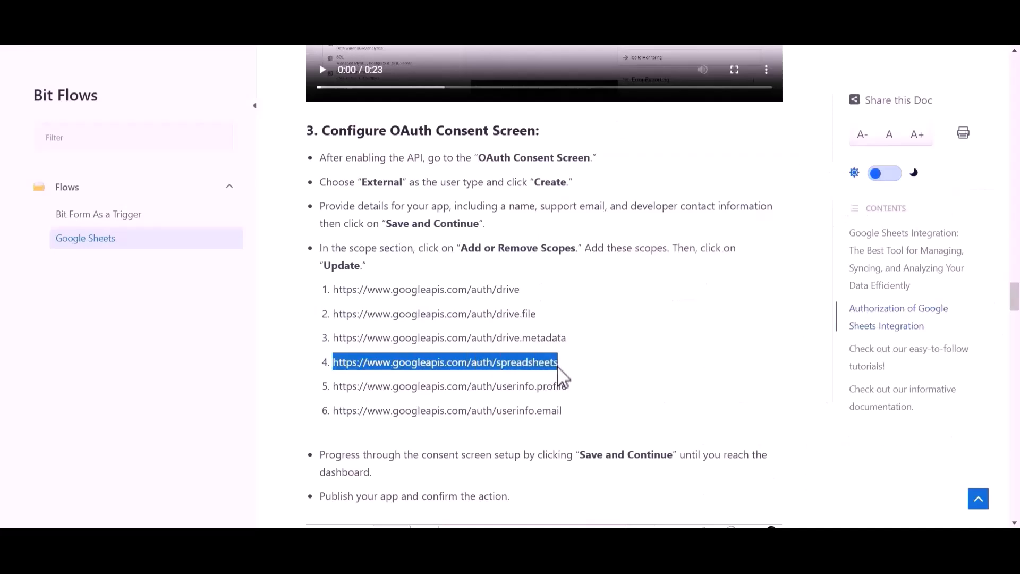
key("ctrl+Tab")
key("ctrl+v")
left_click(616, 210)
left_click(556, 213)
left_click(797, 169)
- Add the userinfo.profile and userinfo.email scopes the same way
key("ctrl+Tab")
left_click_drag(337, 387, 577, 398)
key("ctrl+c")
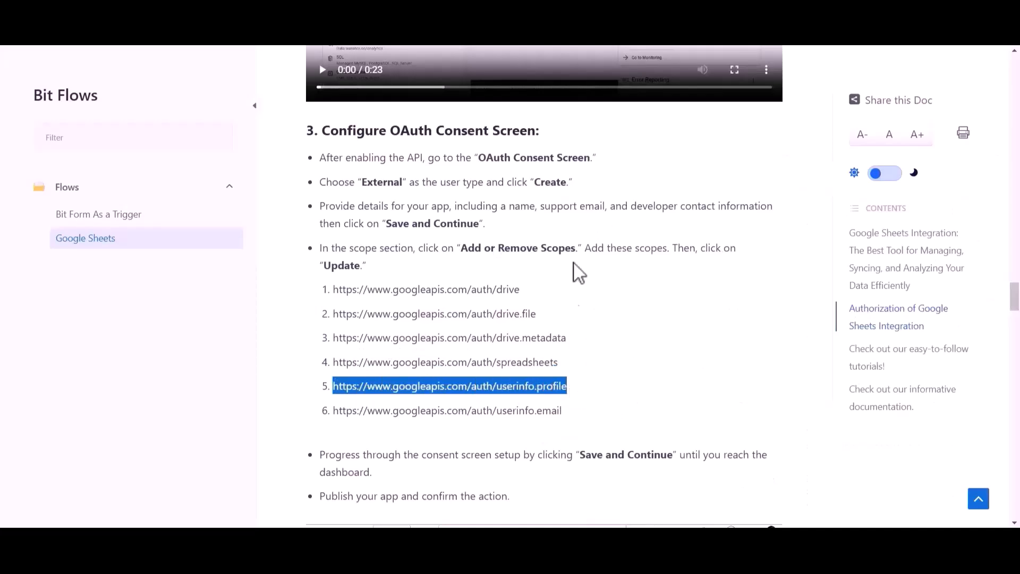
key("ctrl+Tab")
key("ctrl+v")
left_click(638, 208)
left_click(556, 212)
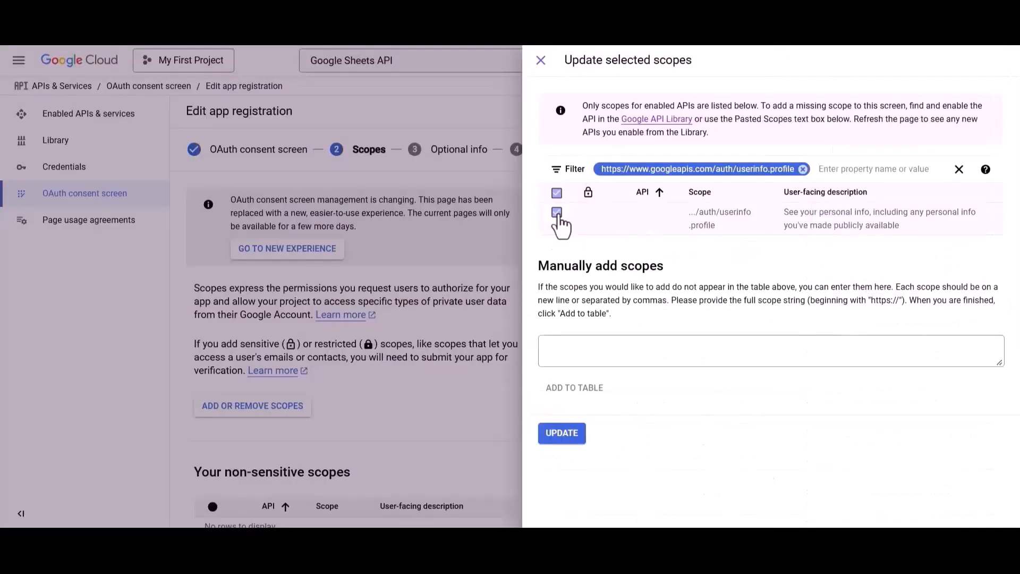
left_click(803, 169)
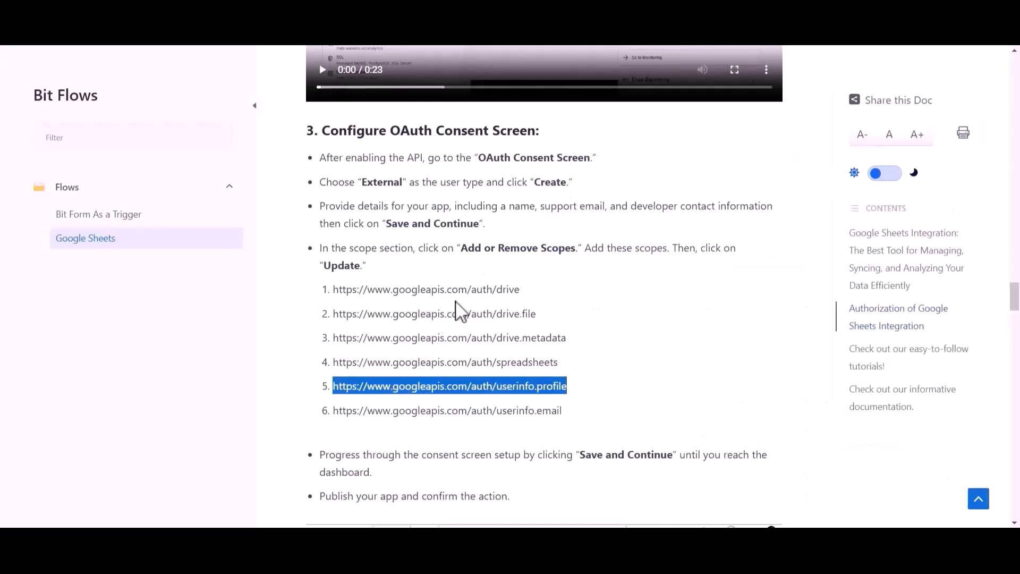
left_click_drag(333, 411, 568, 400)
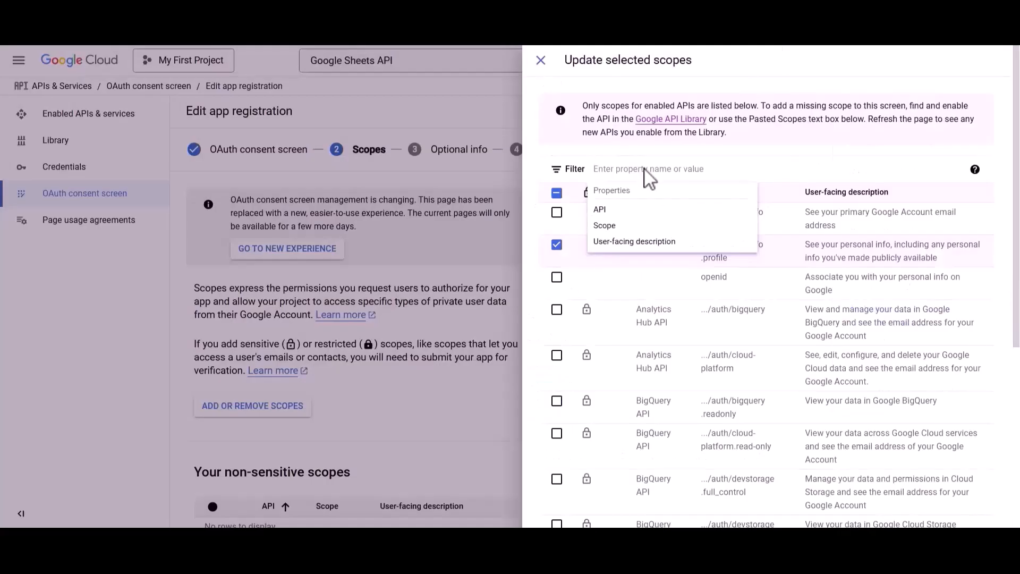
type("https://www.googleapis.com/auth/userinfo.email")
key("Return")
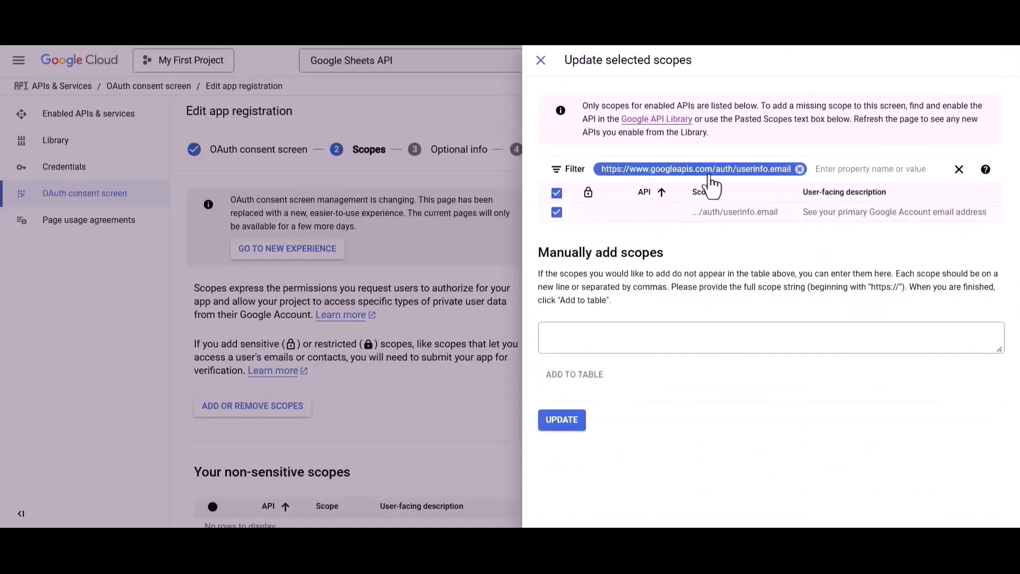
left_click(799, 168)
- Update the chosen scopes, then save through Optional info and Summary back to the dashboard
scroll(744, 393, "down", 5)
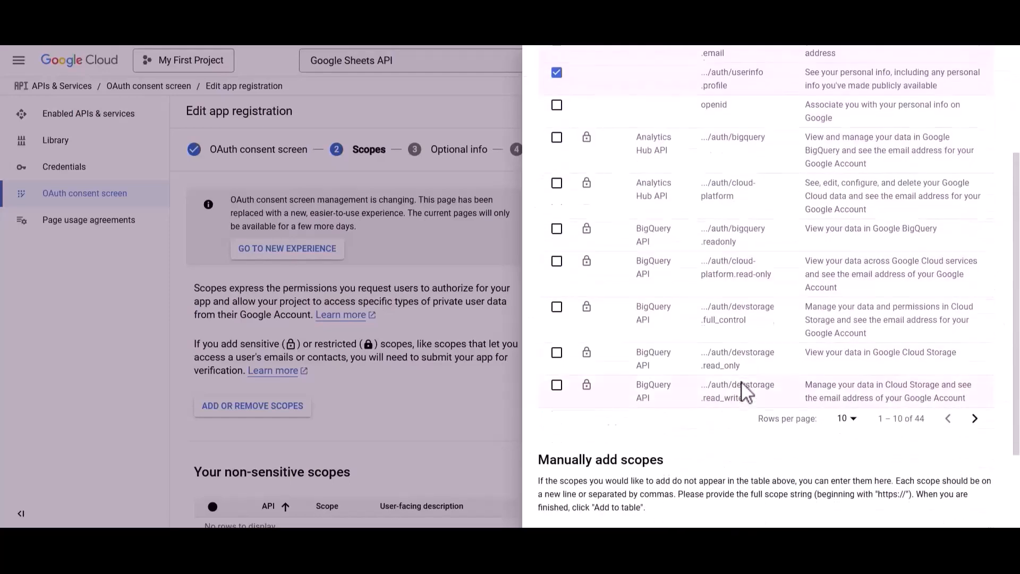
left_click(563, 510)
scroll(566, 518, "down", 15)
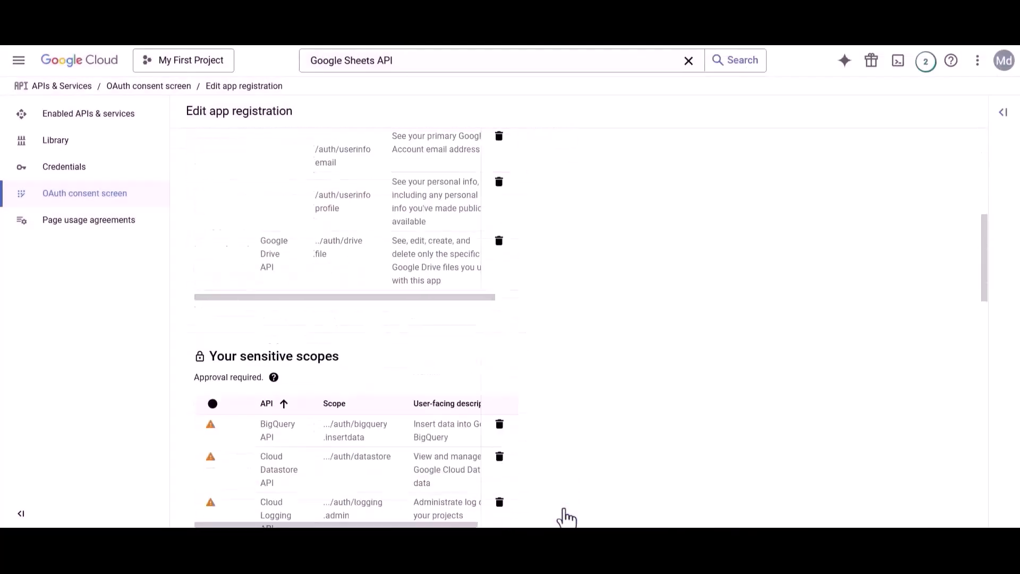
left_click(230, 500)
scroll(228, 498, "down", 4)
left_click(228, 499)
scroll(228, 498, "down", 3)
scroll(230, 502, "down", 10)
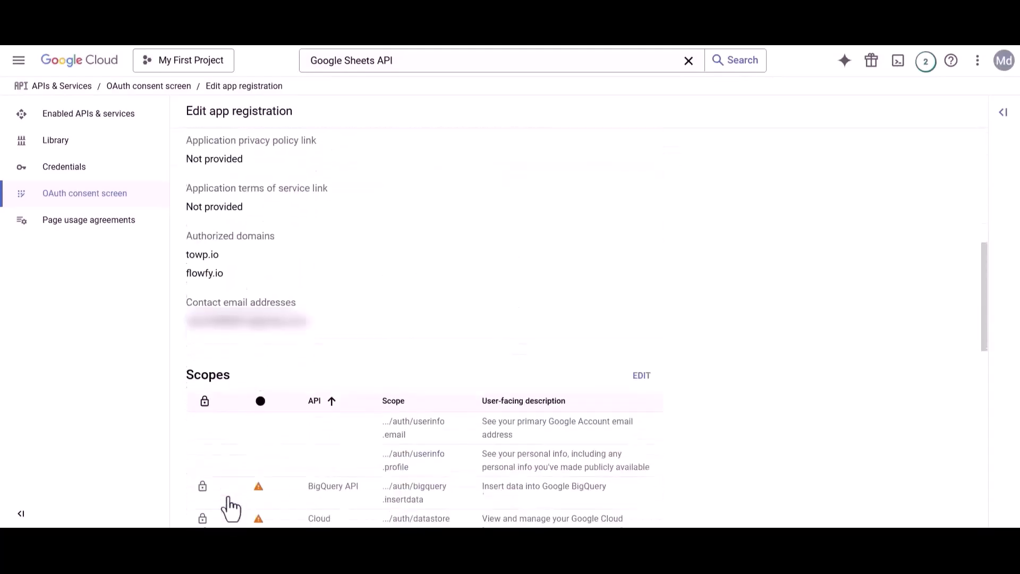
left_click(228, 501)
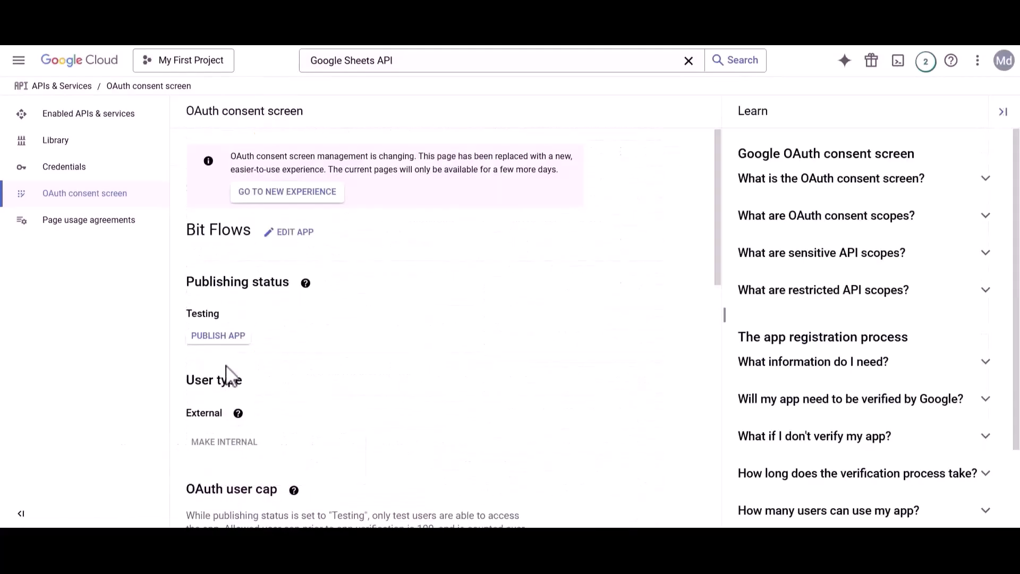
- Push the OAuth app to production and start a new OAuth client ID
left_click(224, 341)
left_click(659, 399)
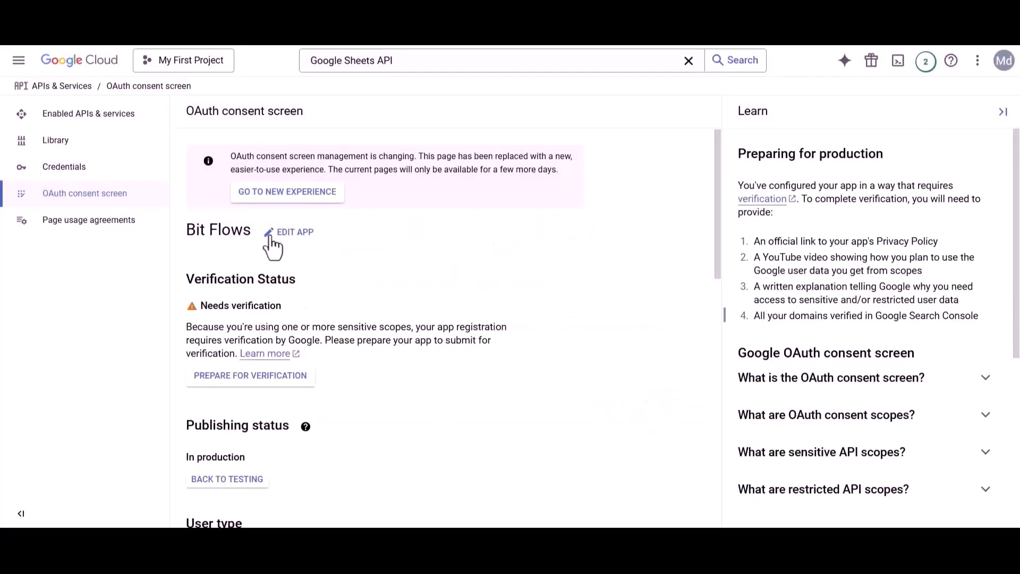
left_click(77, 169)
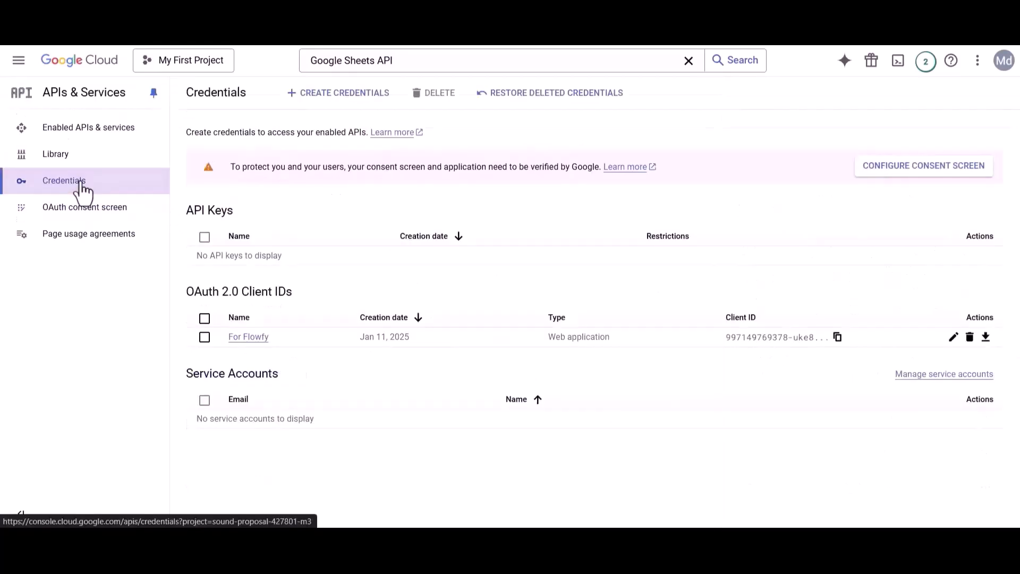
left_click(335, 93)
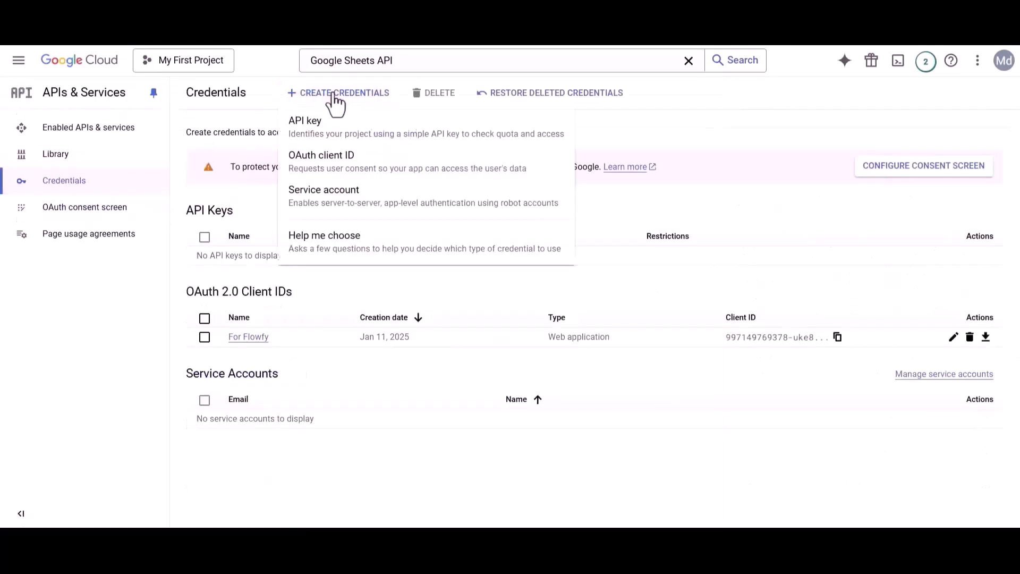
left_click(323, 167)
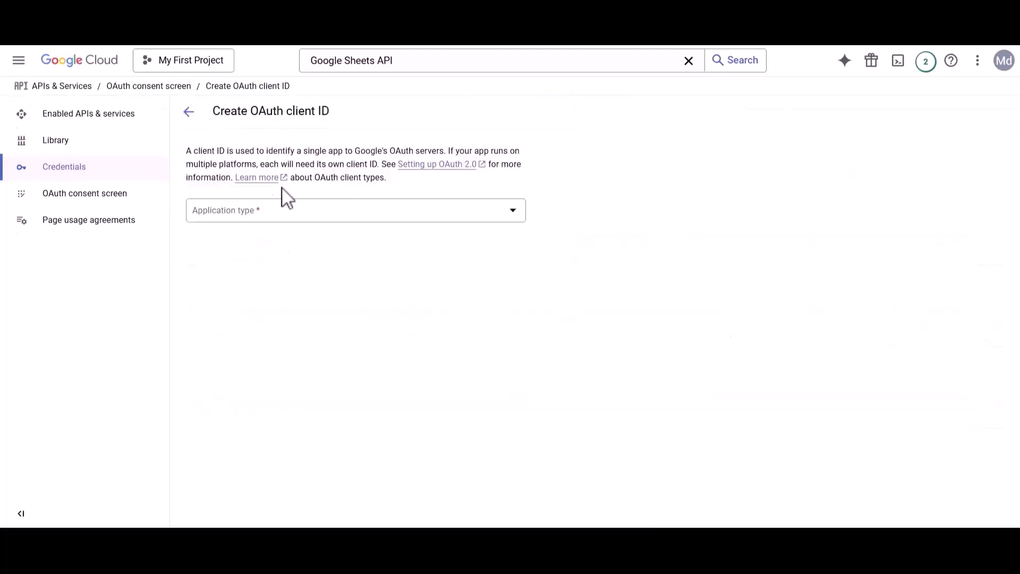
- Make it a Web application client named Bit Flows
left_click(230, 220)
left_click(227, 219)
left_click_drag(194, 248, 250, 254)
type("Bit Flows")
- Add an authorized JavaScript origin address to the client
left_click_drag(187, 372, 359, 379)
left_click(366, 388)
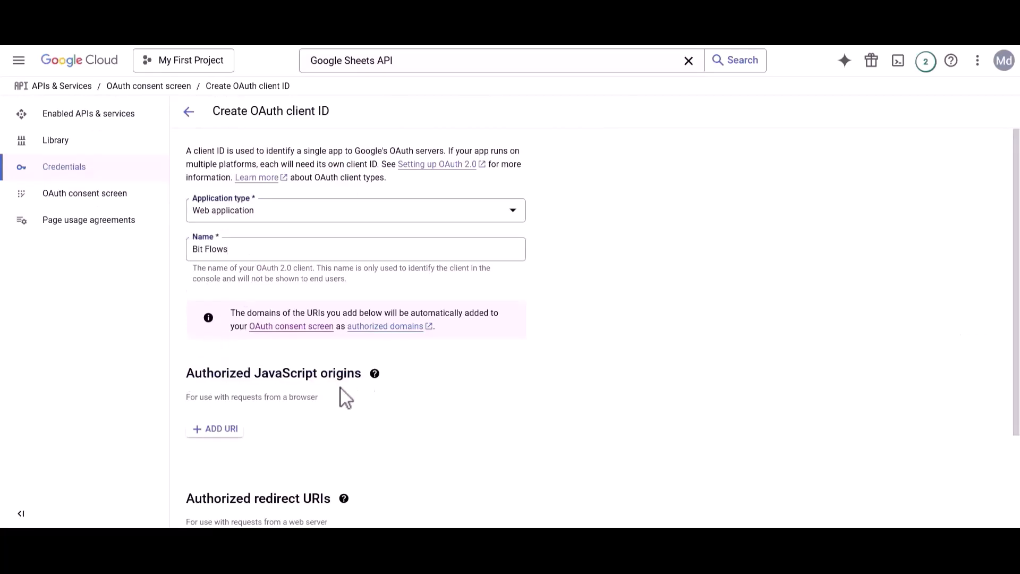
left_click(219, 429)
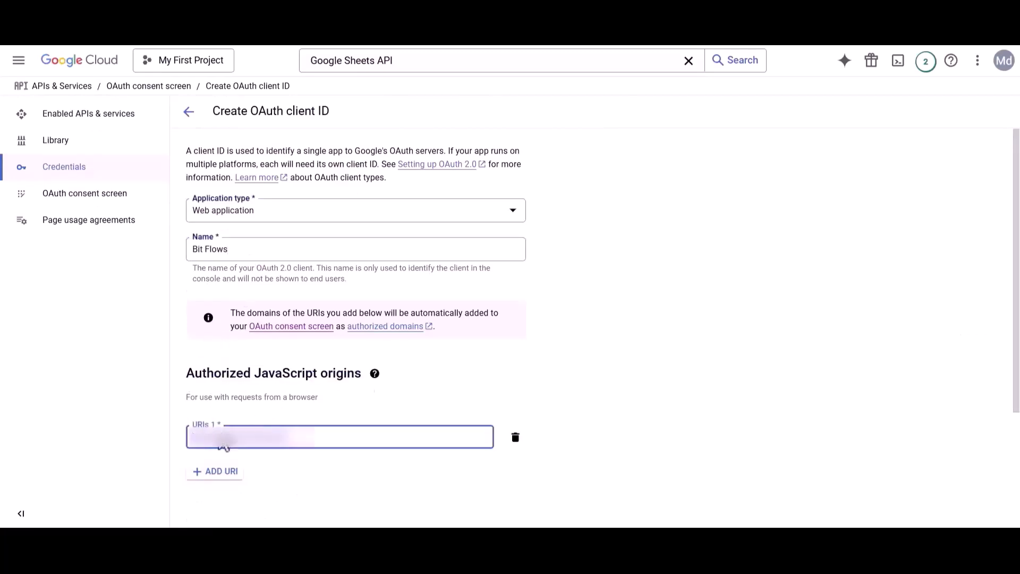
scroll(222, 443, "down", 3)
left_click_drag(187, 393, 331, 404)
left_click(322, 412)
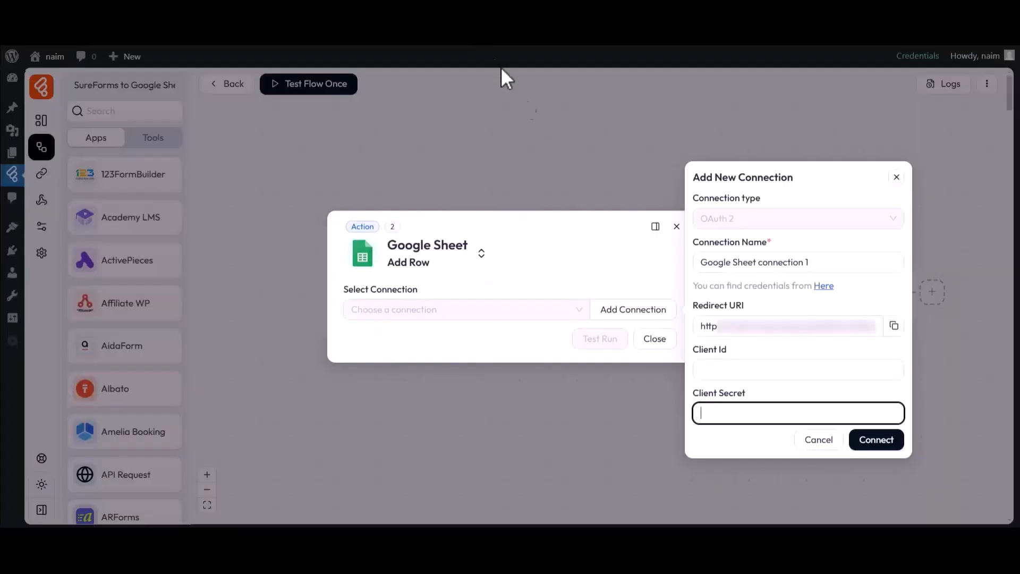
- Add the copied Bit Flows redirect URI as an authorized redirect URI and create the client
left_click_drag(692, 307, 880, 327)
left_click(717, 314)
left_click(880, 327)
left_click(894, 326)
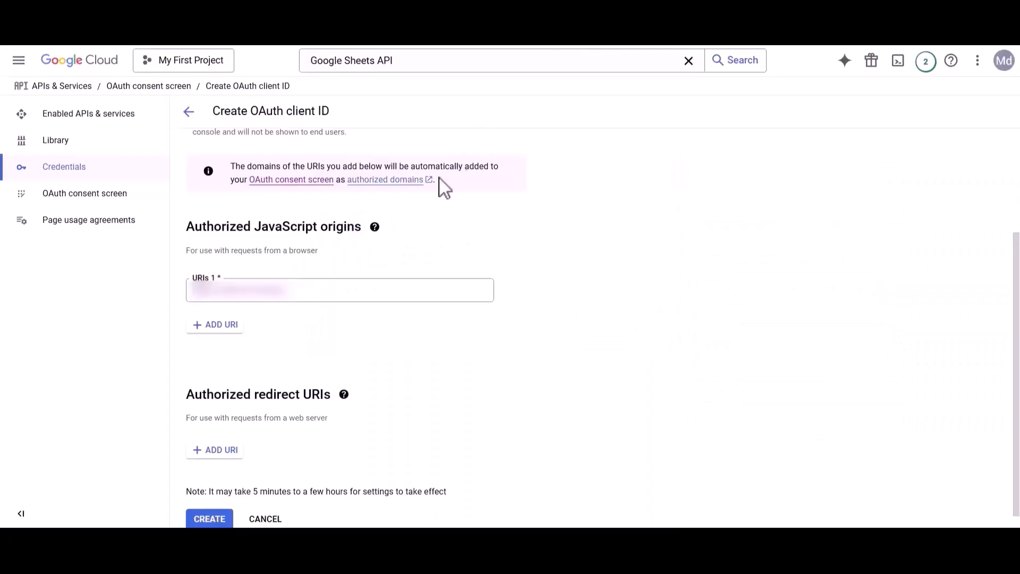
left_click_drag(194, 394, 307, 410)
left_click(308, 410)
left_click(216, 450)
key("ctrl+v")
scroll(234, 472, "down", 1)
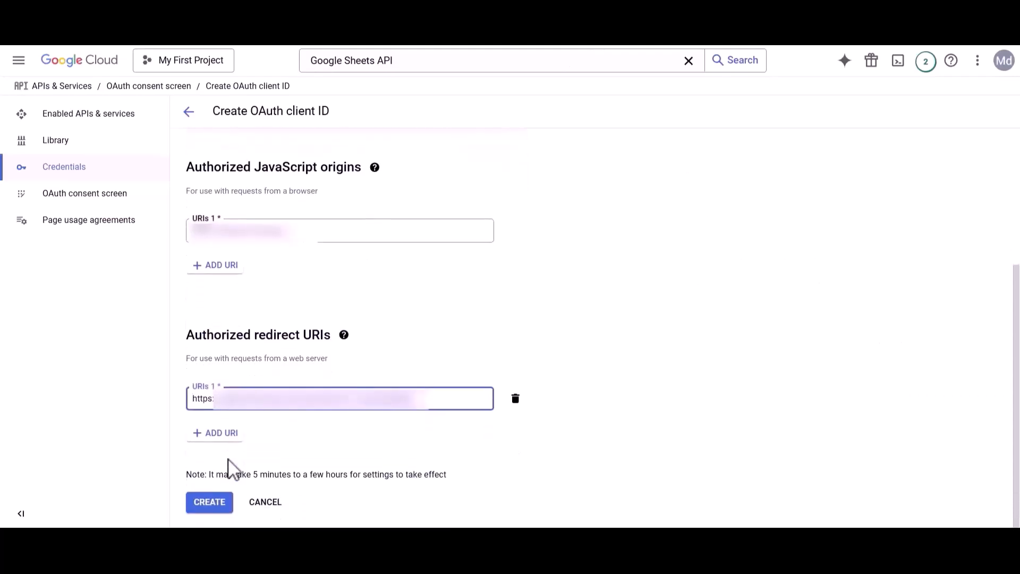
left_click(209, 502)
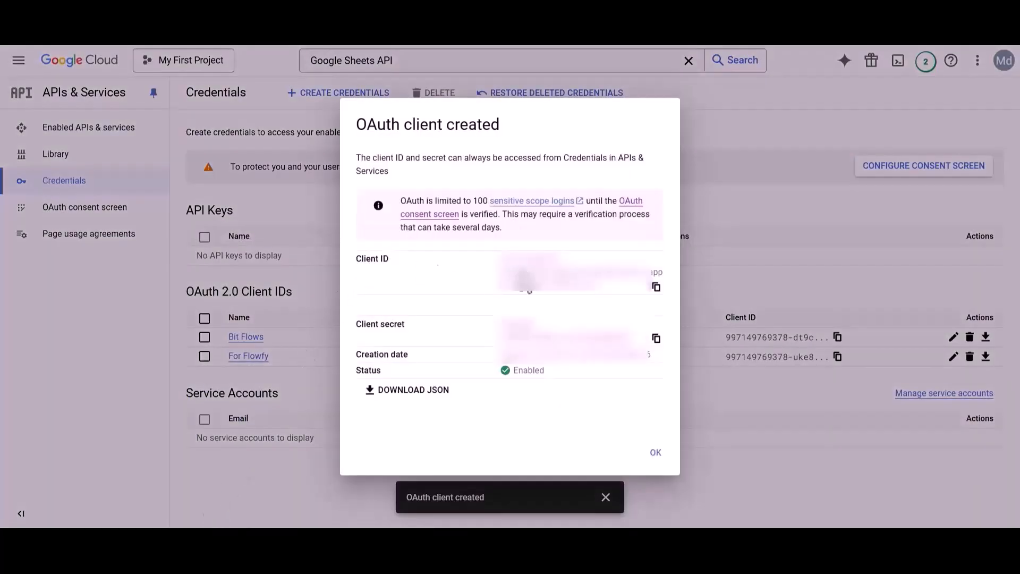
- Paste the new OAuth client ID and client secret into the Bit Flows connection form
left_click(372, 326)
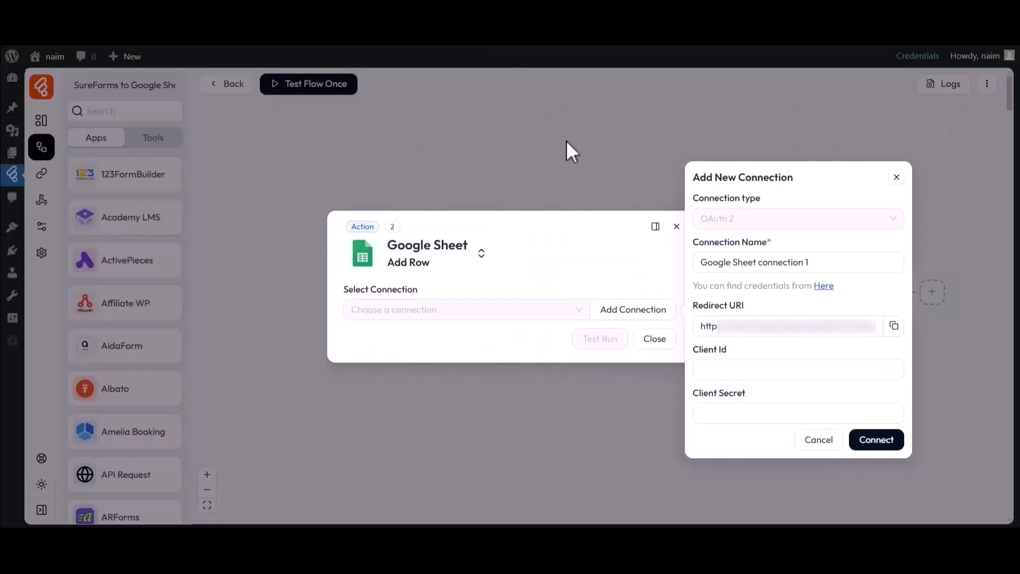
left_click_drag(691, 349, 719, 350)
left_click(724, 370)
key("ctrl+v")
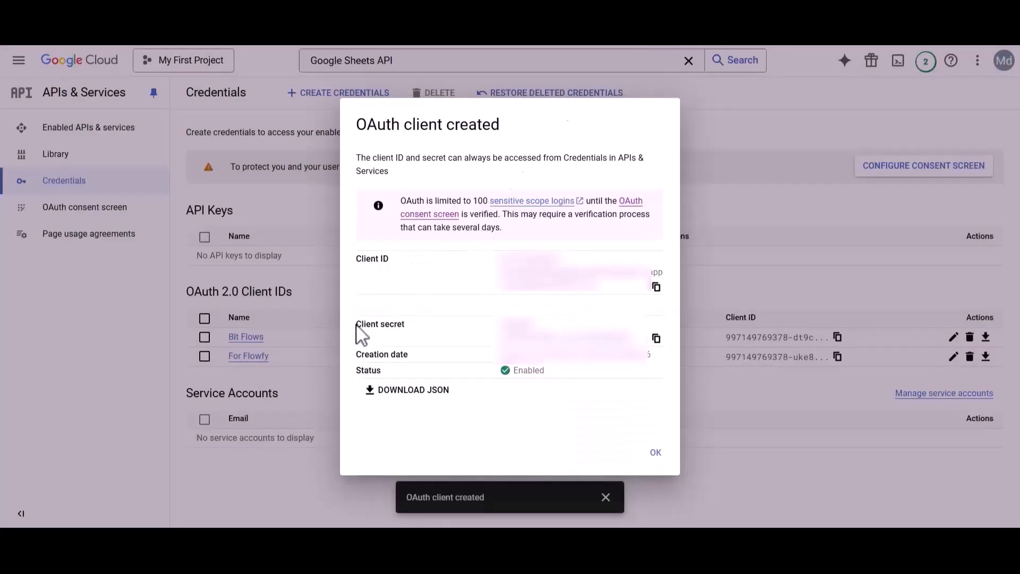
left_click(657, 338)
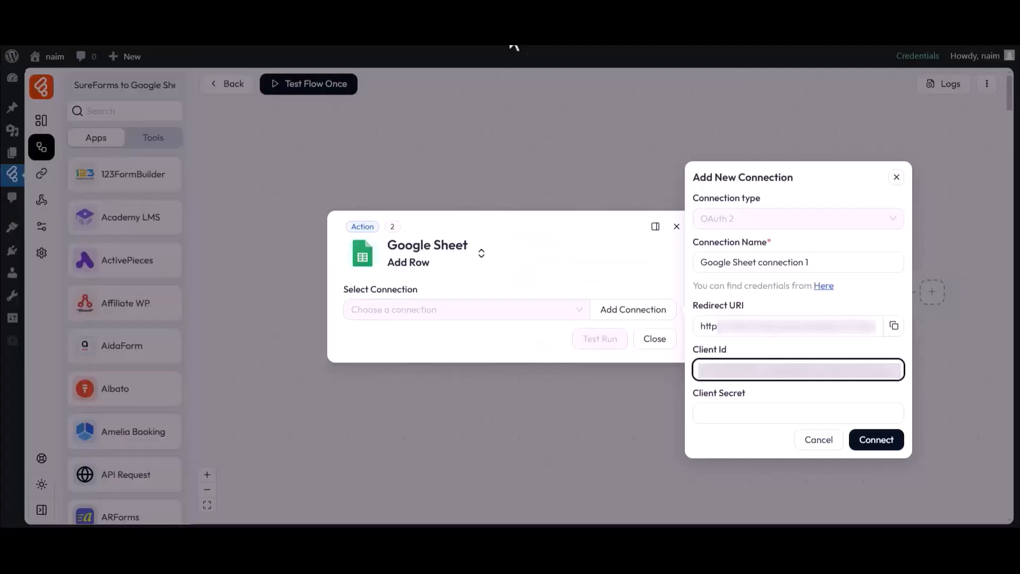
left_click(749, 412)
key("ctrl+v")
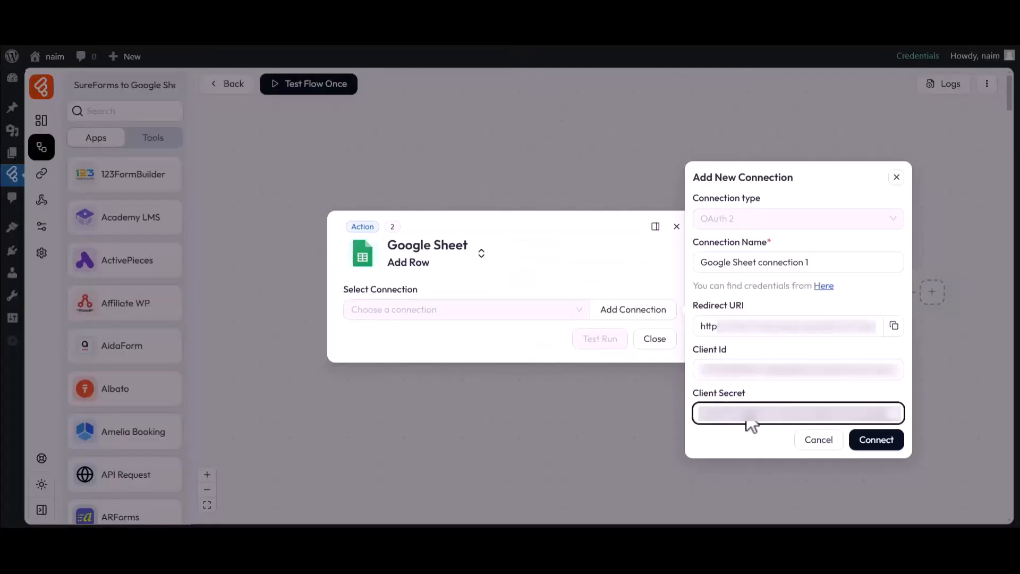
- Connect to Google, choose the account, pass the unverified-app warning and grant access
left_click(876, 441)
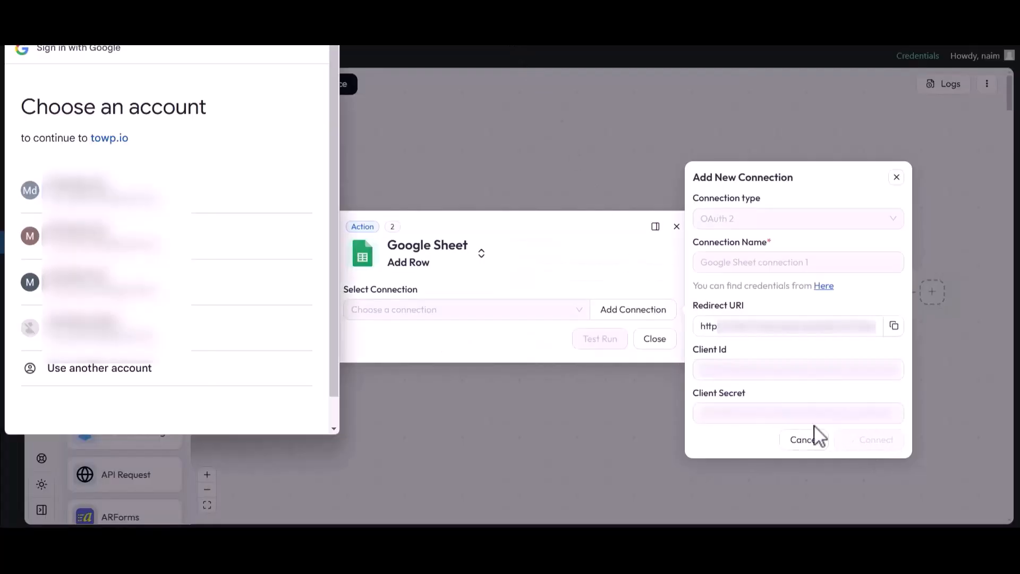
left_click_drag(22, 107, 208, 123)
left_click(209, 123)
left_click(80, 191)
left_click(38, 225)
scroll(120, 268, "down", 3)
left_click(241, 367)
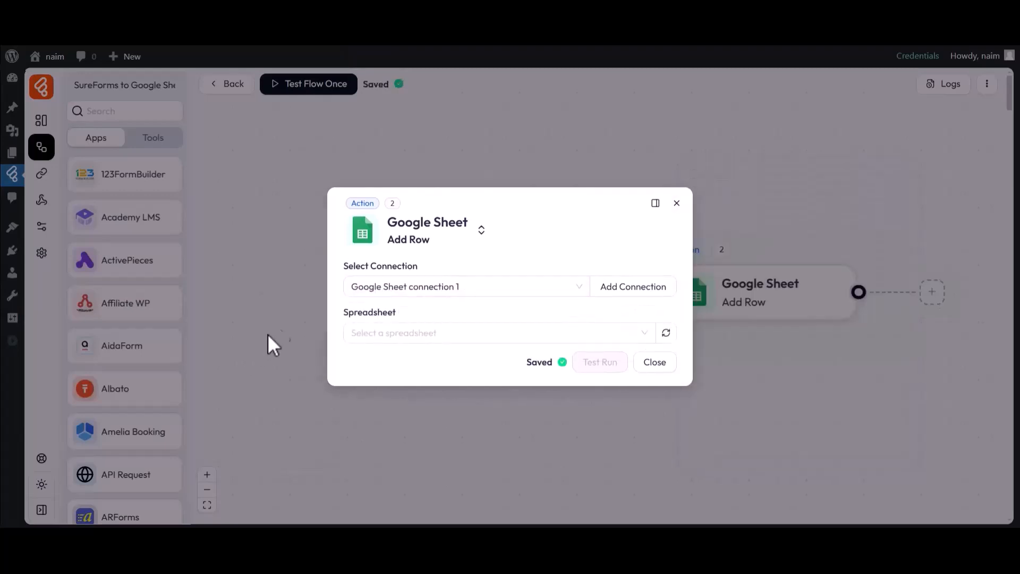
- Target the My All Post List spreadsheet, Sheet1, in the Add Row action
left_click_drag(342, 272, 422, 268)
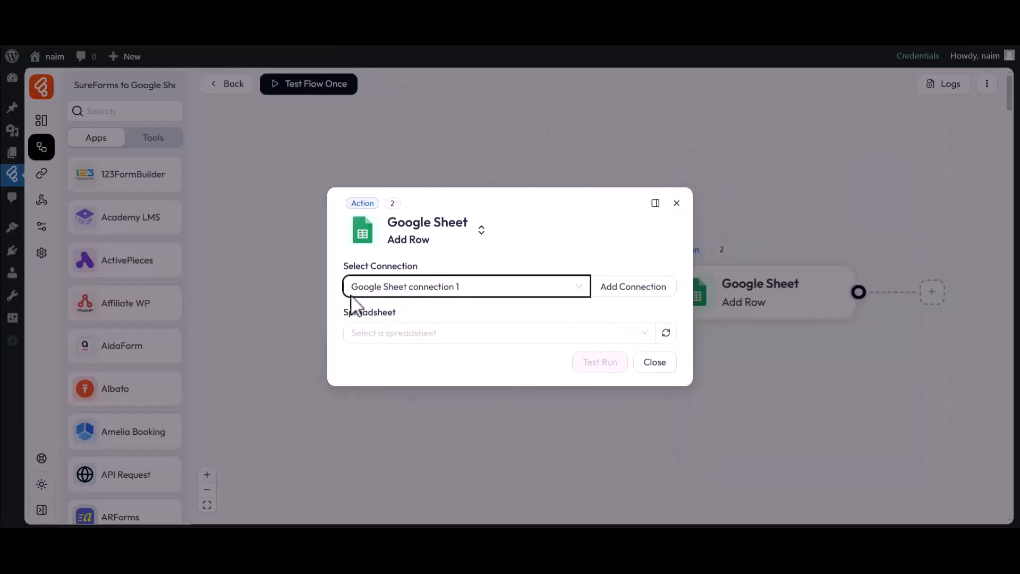
left_click_drag(345, 313, 400, 314)
left_click(403, 333)
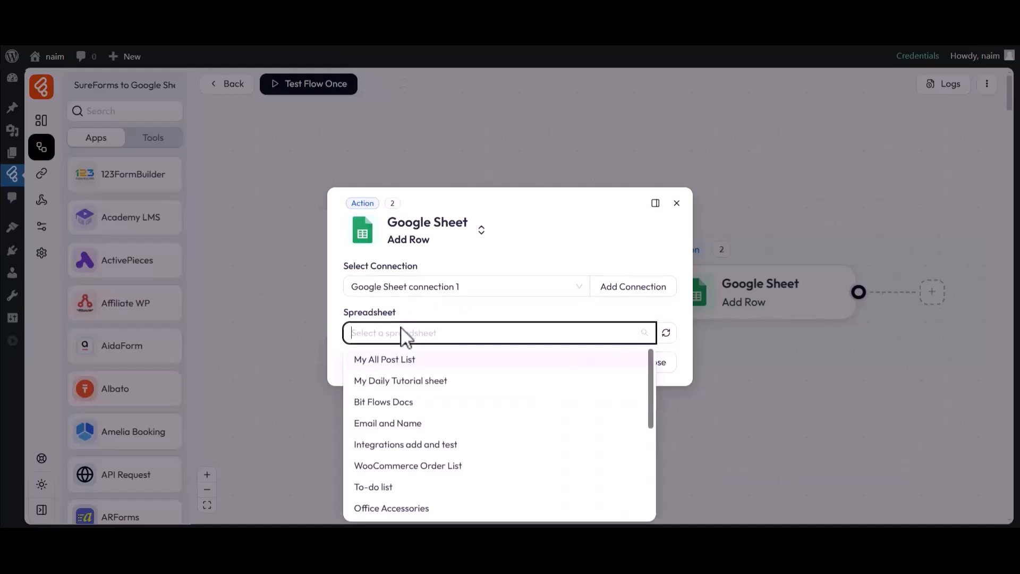
left_click(390, 361)
left_click_drag(344, 336, 390, 354)
left_click(379, 354)
left_click(370, 384)
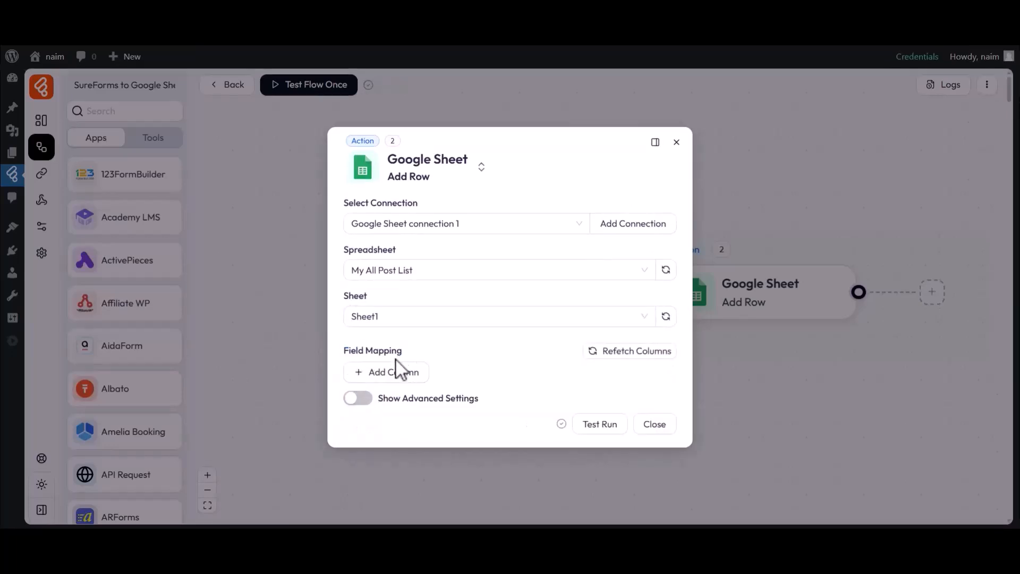
- Map column A to text-field and column B to text-field-1
left_click(400, 367)
left_click(387, 379)
left_click(378, 208)
left_click(547, 375)
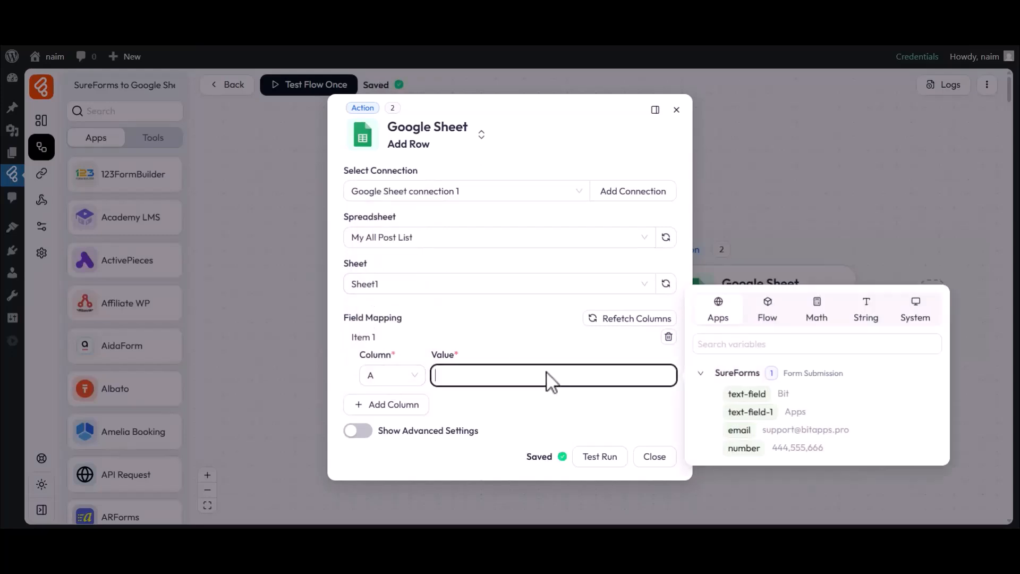
left_click(744, 395)
left_click(392, 404)
left_click(392, 414)
left_click(382, 268)
left_click(534, 414)
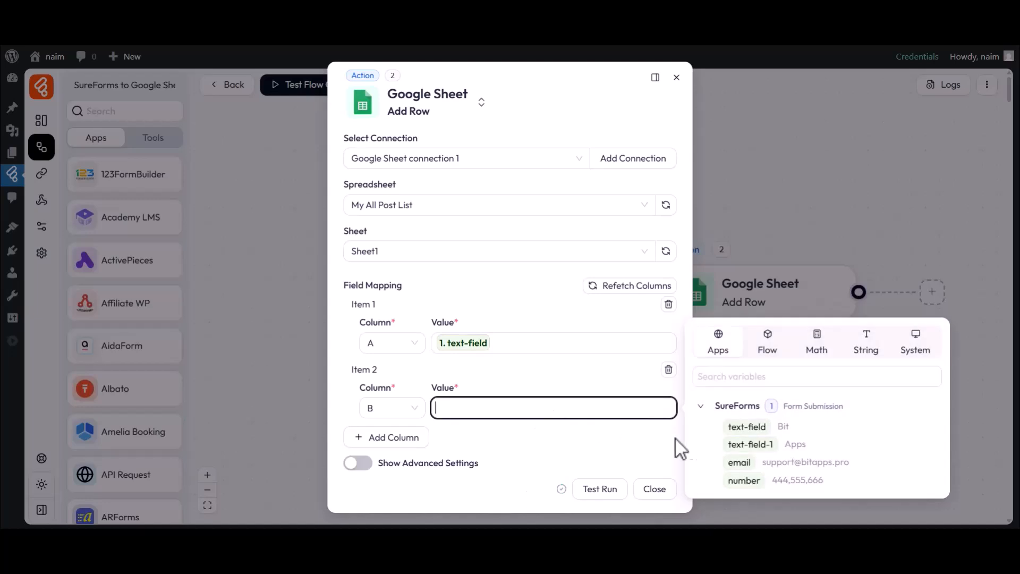
left_click(749, 445)
- Map column C to the email field and column D to the number field
left_click(391, 437)
left_click(392, 456)
left_click(378, 332)
left_click(558, 463)
left_click(737, 493)
left_click(391, 485)
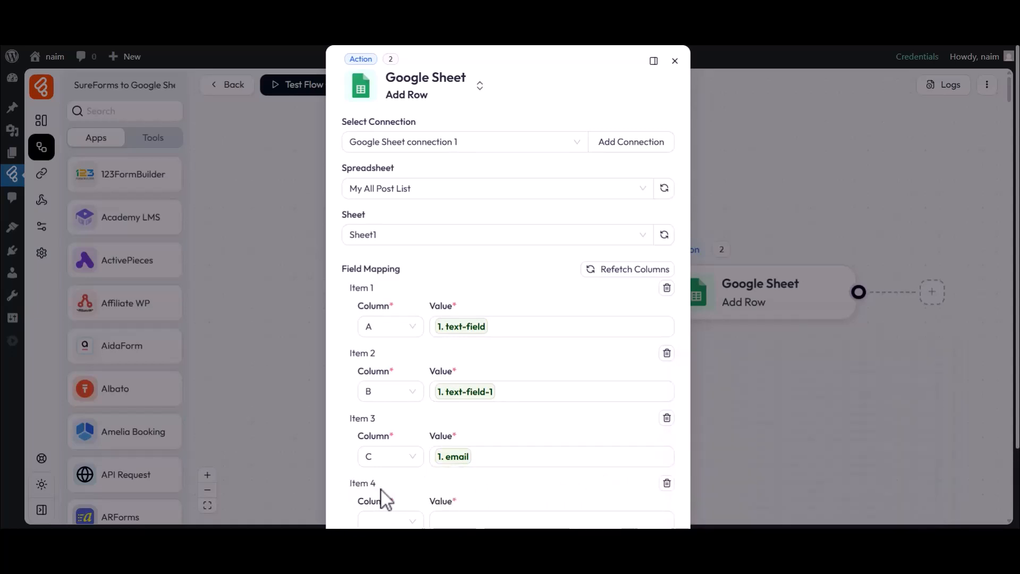
scroll(382, 494, "down", 2)
left_click(380, 424)
left_click(374, 319)
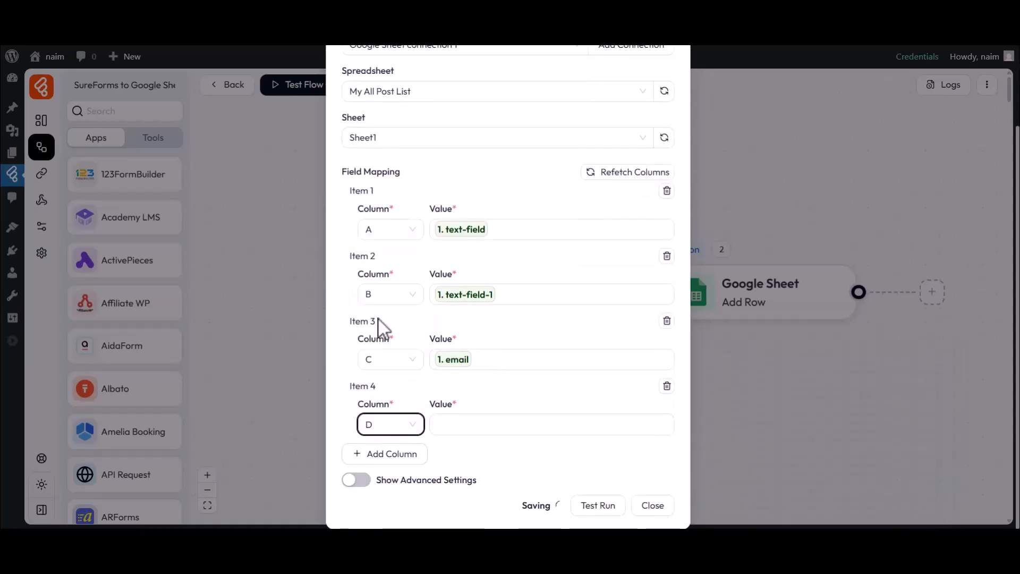
left_click(564, 428)
left_click(742, 496)
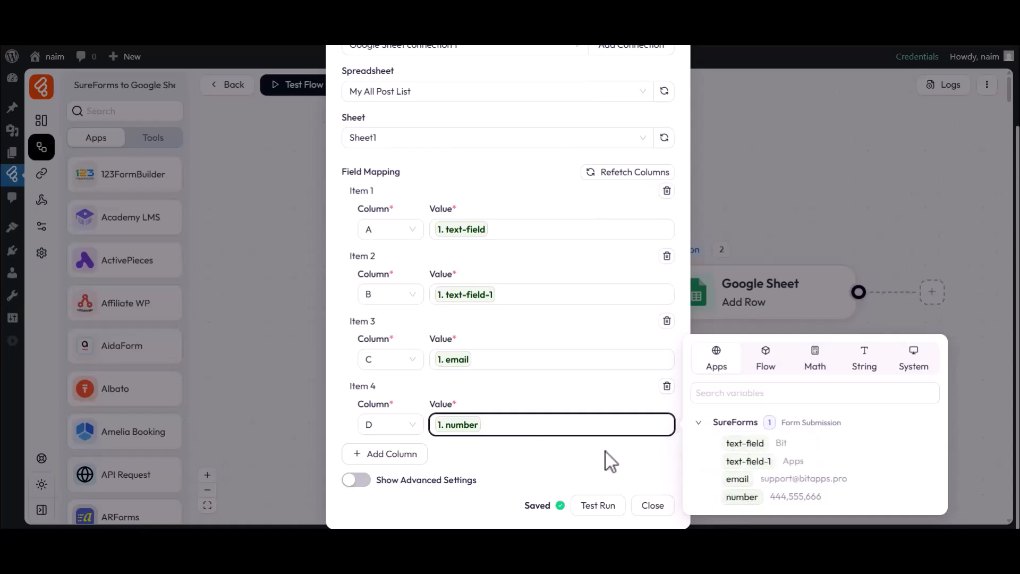
left_click(606, 452)
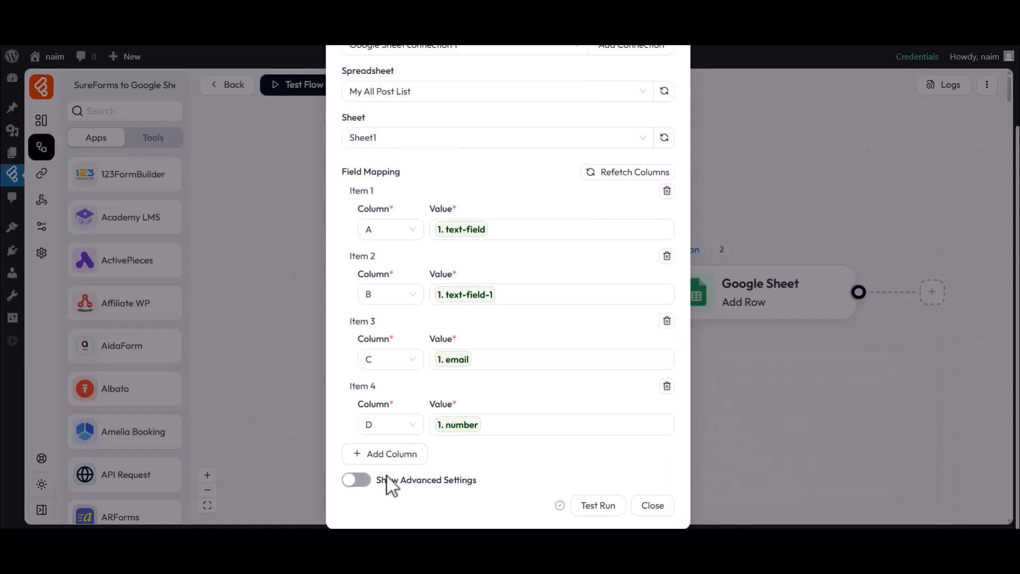
- Review the advanced insert settings, then close the Google Sheet action settings
left_click(356, 481)
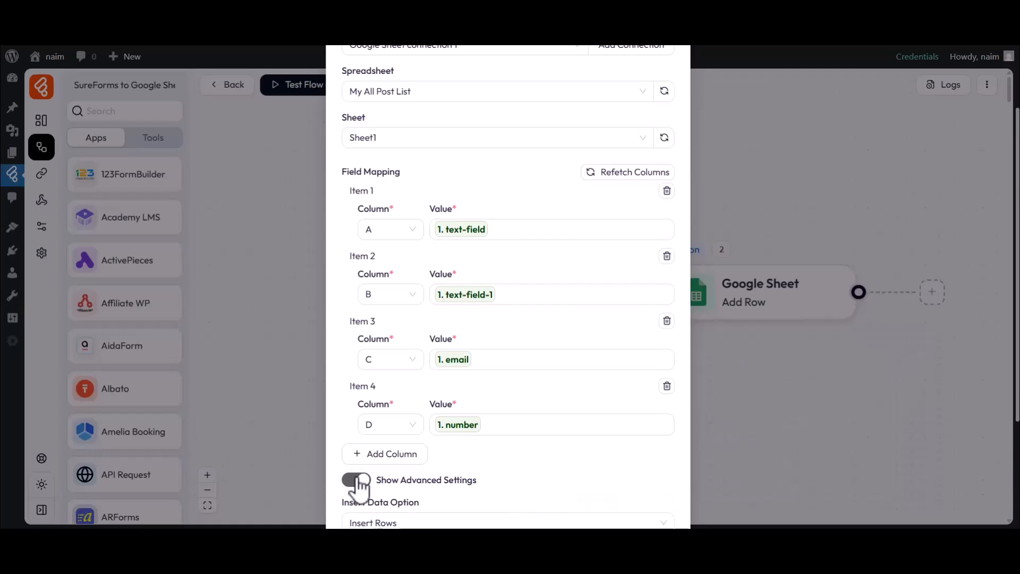
scroll(359, 484, "down", 3)
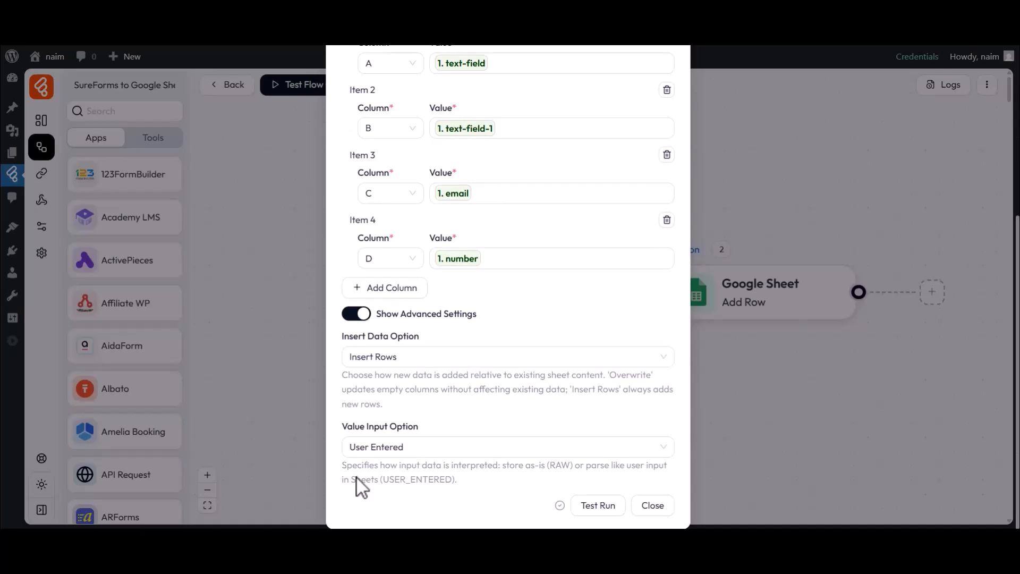
left_click(356, 313)
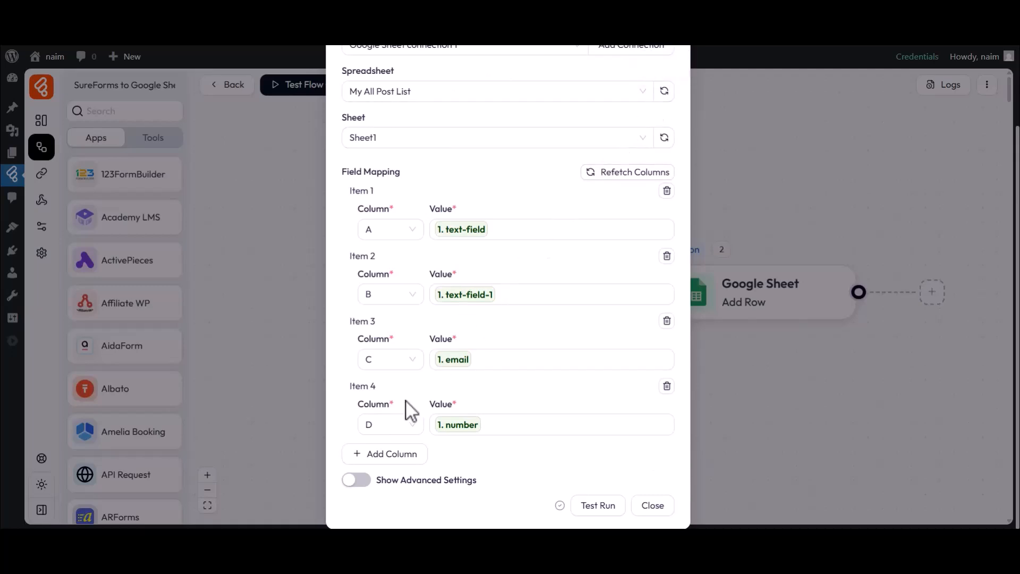
left_click(652, 507)
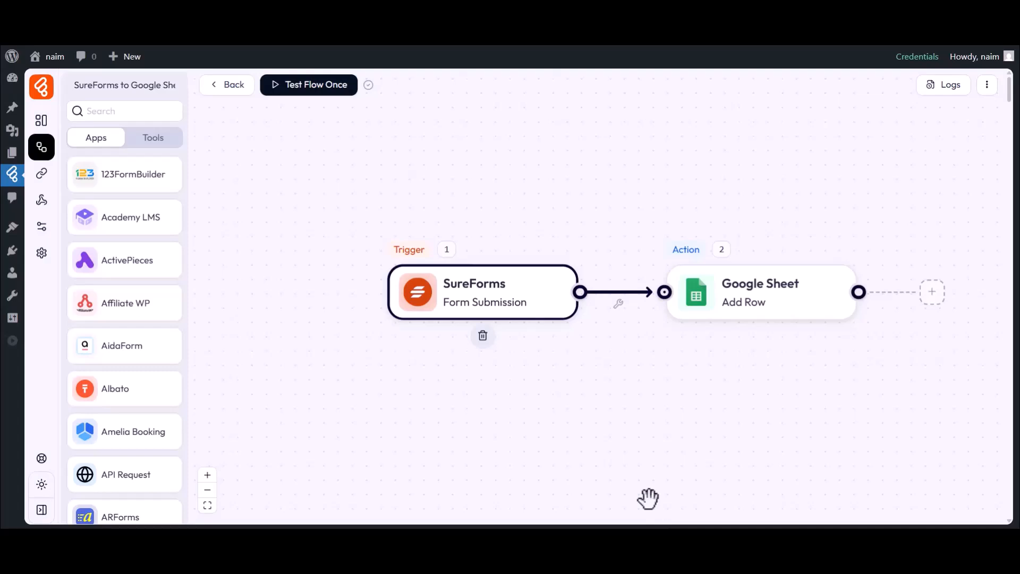
- Start listening for a new response and enter a test first and last name
left_click(304, 90)
left_click(303, 119)
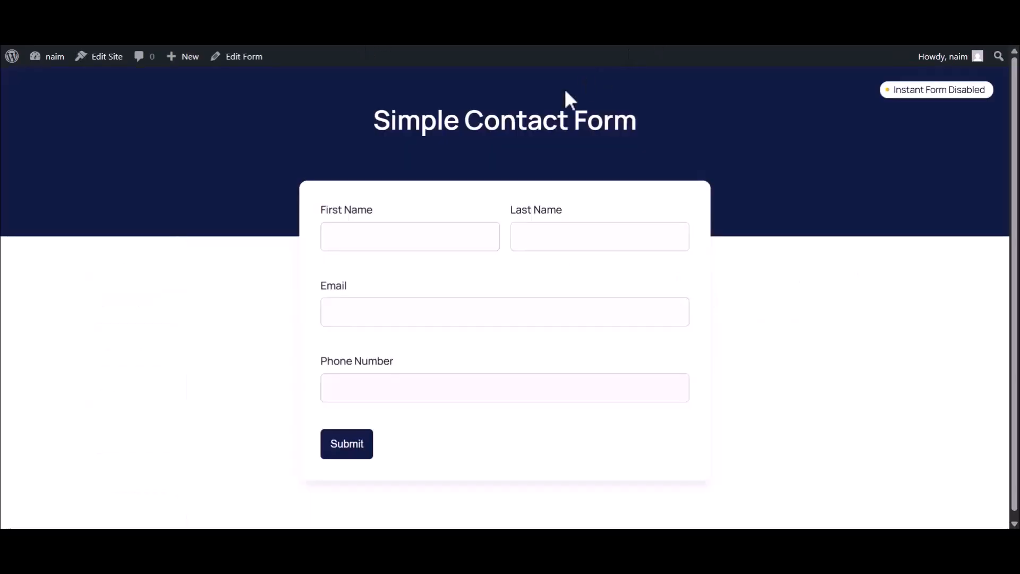
left_click(383, 232)
type("Bit")
left_click(552, 246)
type("Ap")
- Fill in a test e-mail and phone number, then submit the Simple Contact Form
left_click(364, 310)
key("ctrl+v")
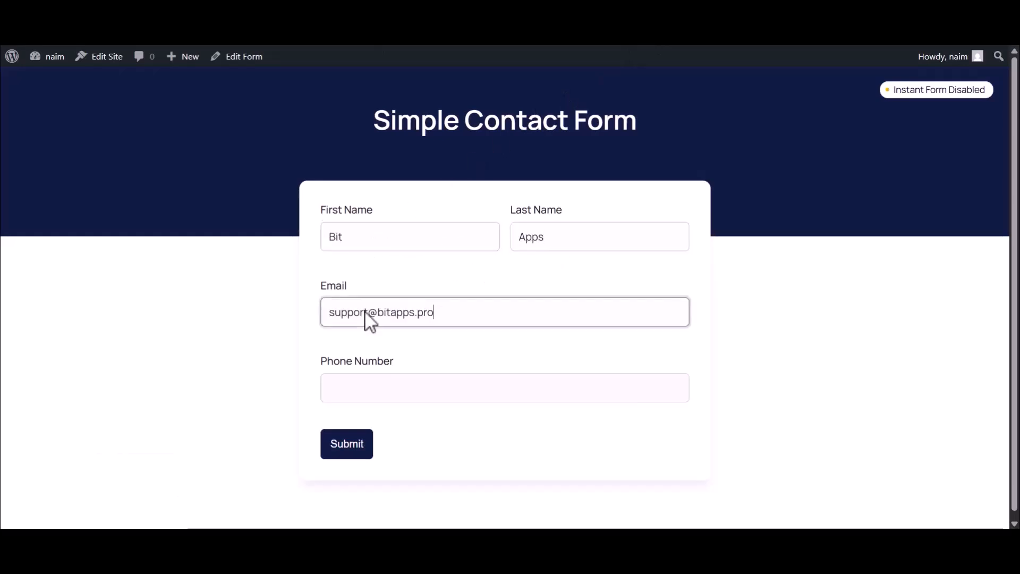
left_click(385, 386)
type("44455566")
left_click(339, 447)
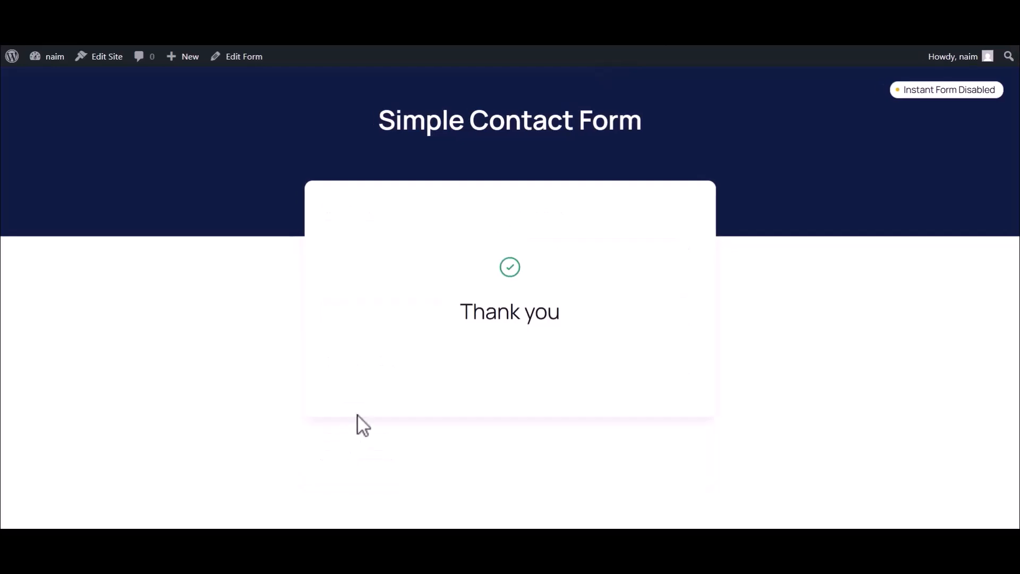
left_click_drag(464, 317, 567, 319)
left_click(567, 319)
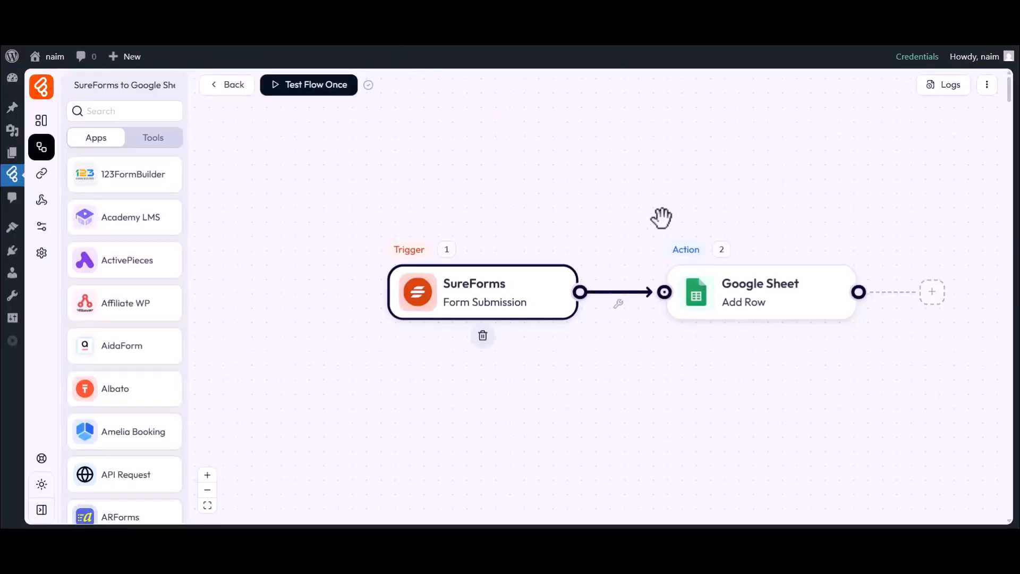
left_click(947, 90)
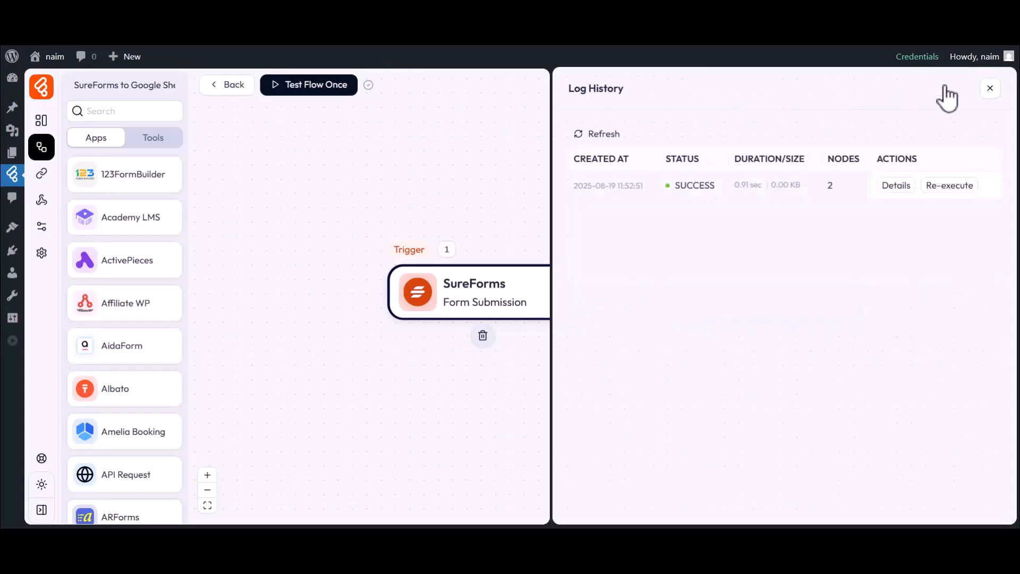
left_click_drag(674, 185, 704, 183)
left_click(892, 187)
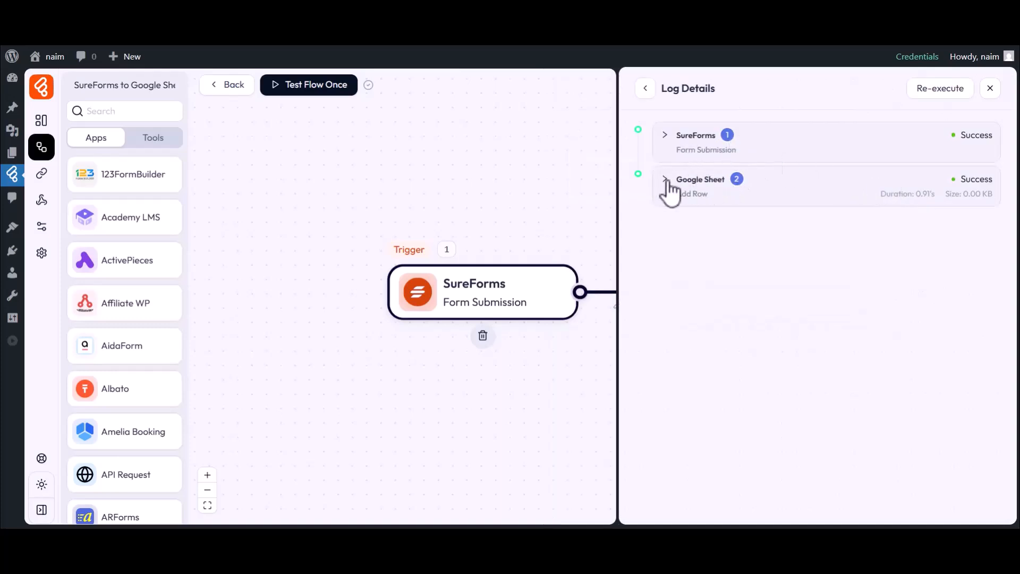
left_click(702, 182)
left_click(712, 278)
left_click(714, 295)
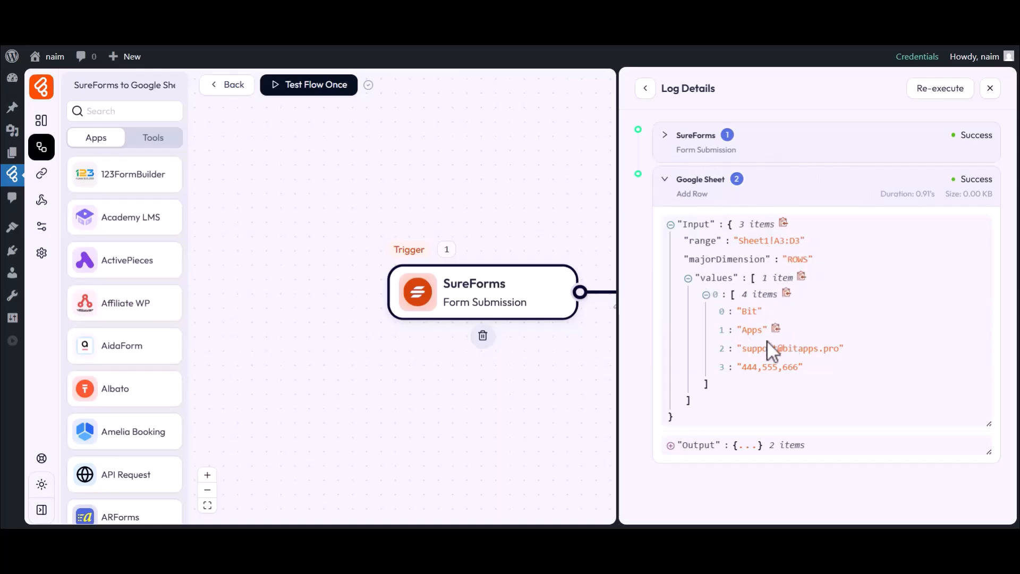
left_click(990, 89)
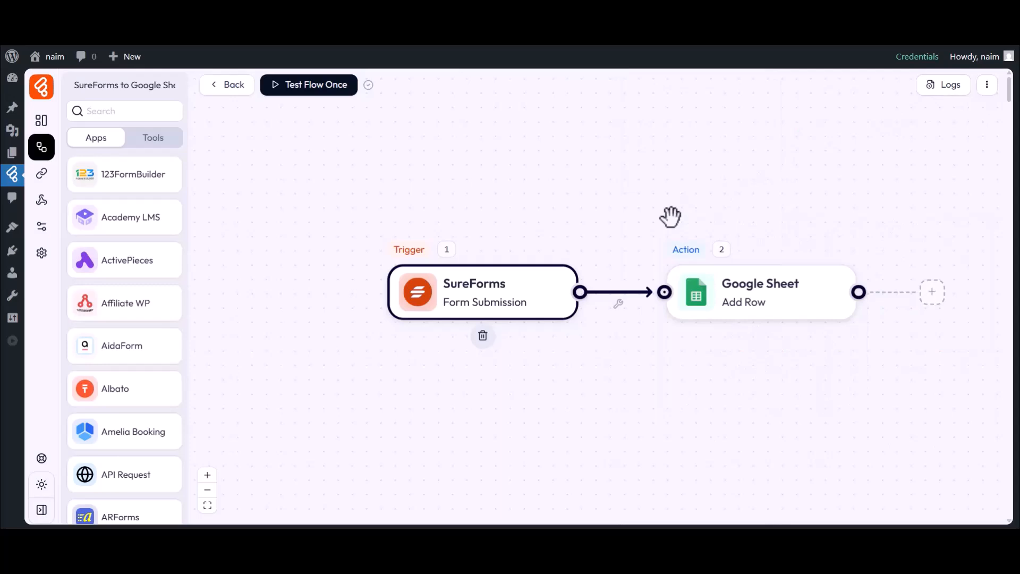